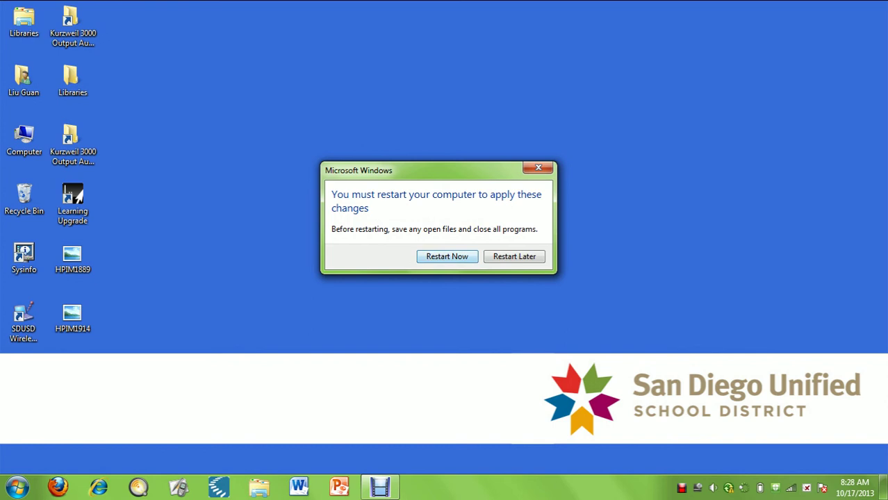
- Postpone the computer restart and launch Firefox
{"action": "left_click", "coordinate": [523, 259]}
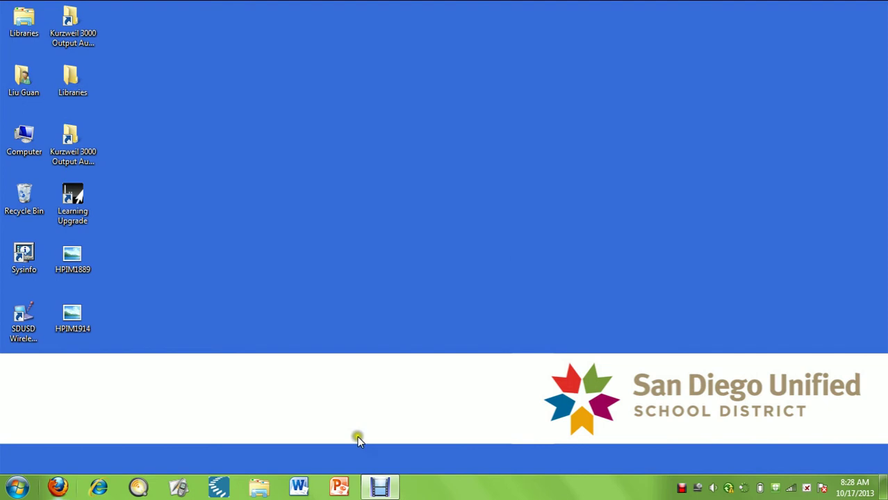
{"action": "left_click", "coordinate": [70, 492]}
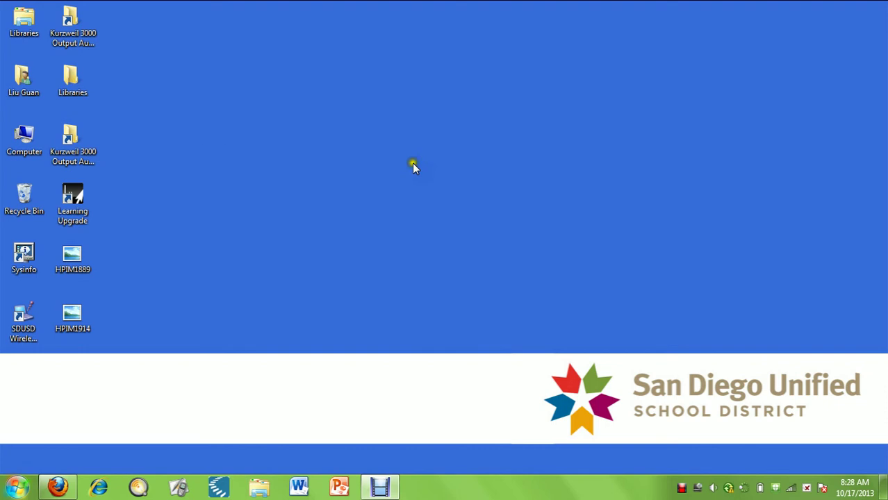
{"action": "left_click", "coordinate": [12, 495]}
{"action": "left_click", "coordinate": [201, 249]}
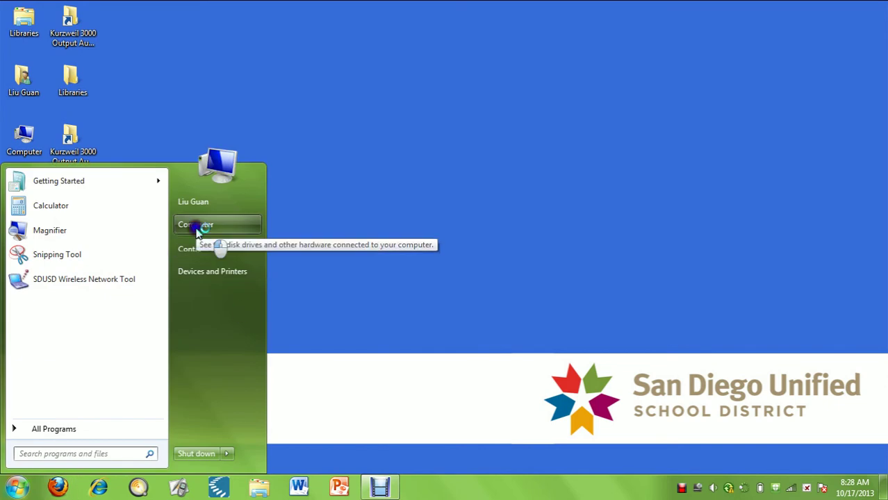
{"action": "left_click", "coordinate": [217, 228]}
{"action": "left_click", "coordinate": [219, 228]}
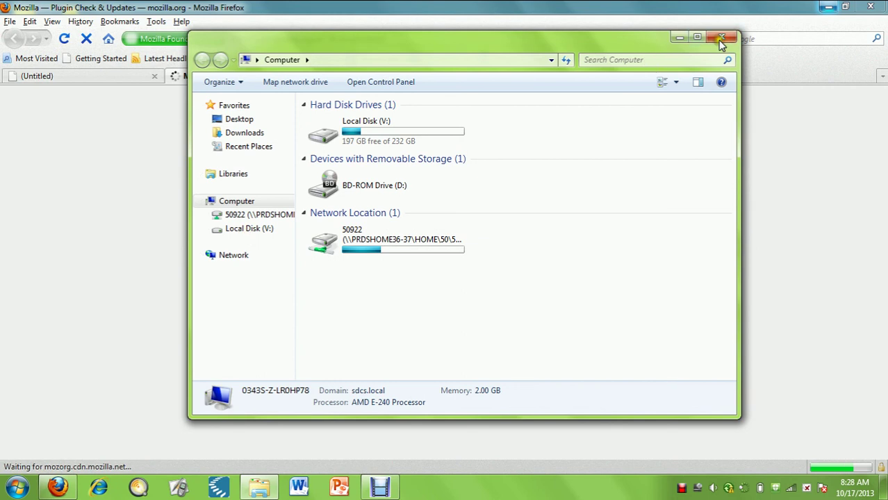
{"action": "left_click", "coordinate": [719, 37]}
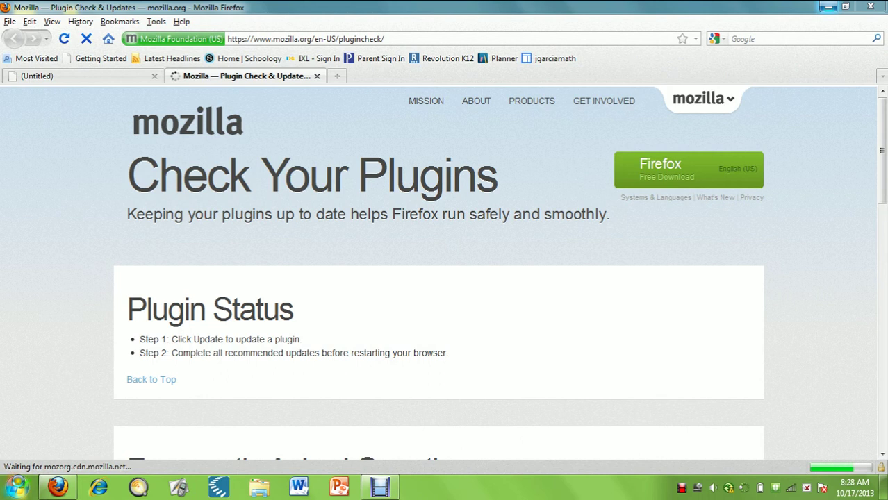
{"action": "right_click", "coordinate": [18, 479]}
{"action": "left_click", "coordinate": [19, 486]}
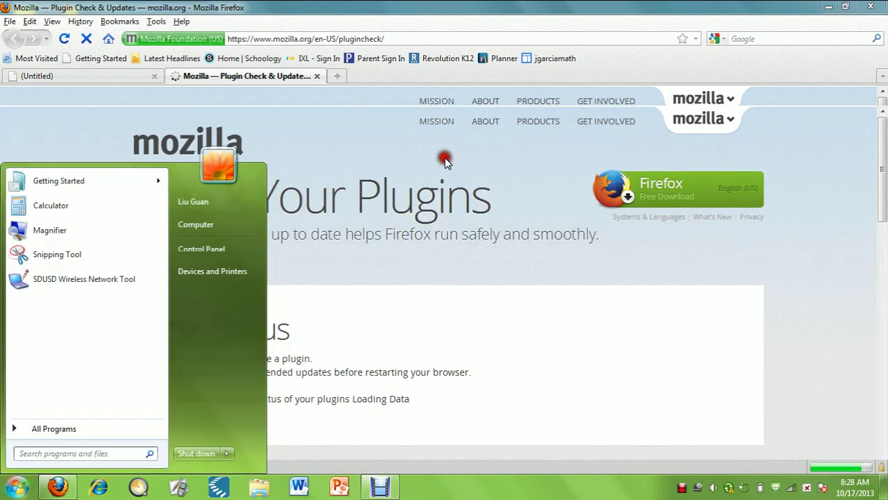
- Close the Mozilla plugin check page and search Google for "chroe portable"
{"action": "left_click", "coordinate": [329, 93]}
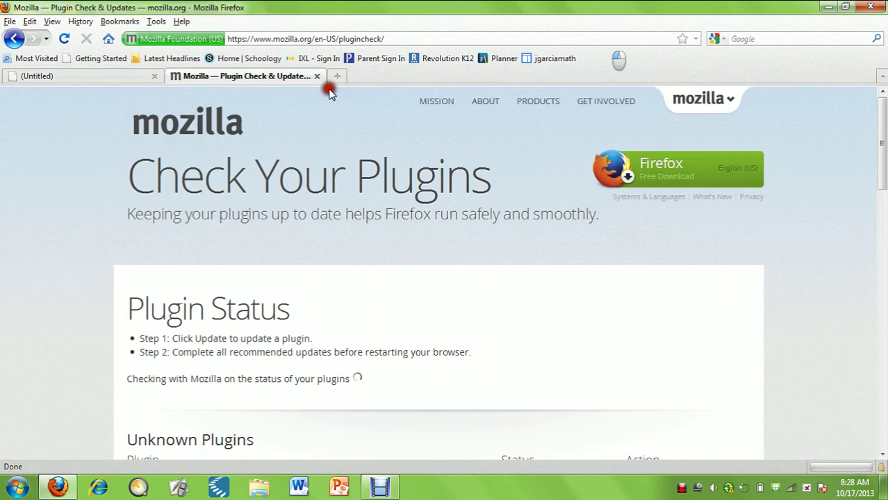
{"action": "left_click", "coordinate": [331, 77]}
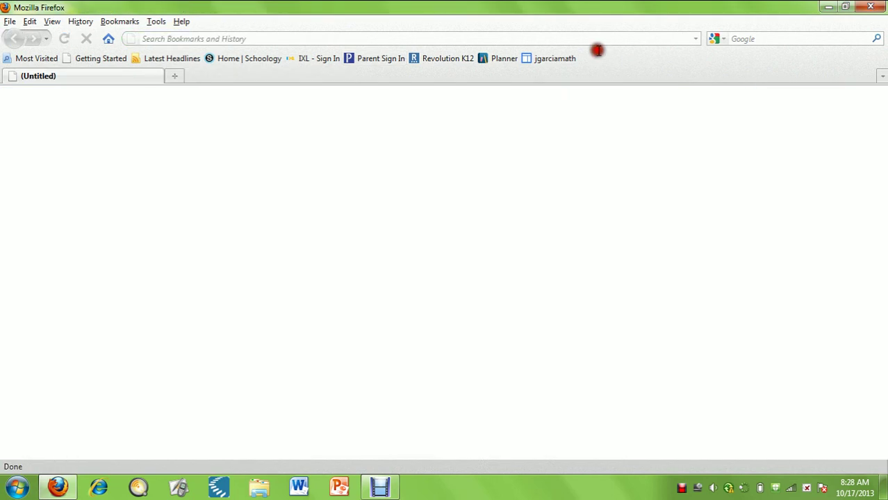
{"action": "left_click", "coordinate": [811, 38]}
{"action": "type", "text": "chro"}
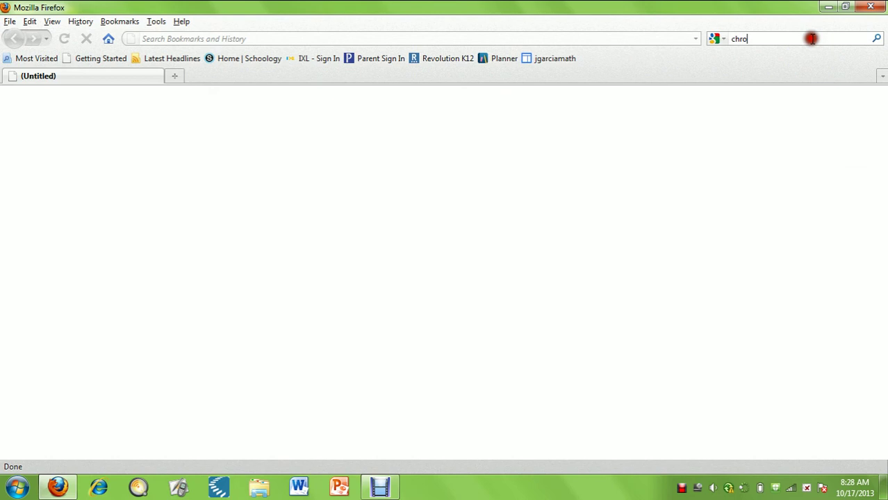
{"action": "type", "text": "e portab"}
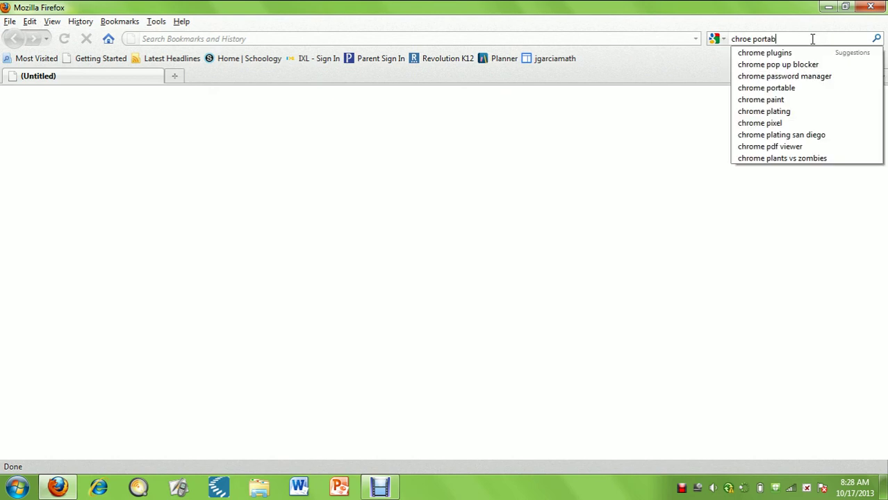
{"action": "type", "text": "le"}
{"action": "key", "text": "Return"}
- Look through the search results and switch to the suggested spelling "chrome portable"
{"action": "left_click", "coordinate": [781, 33]}
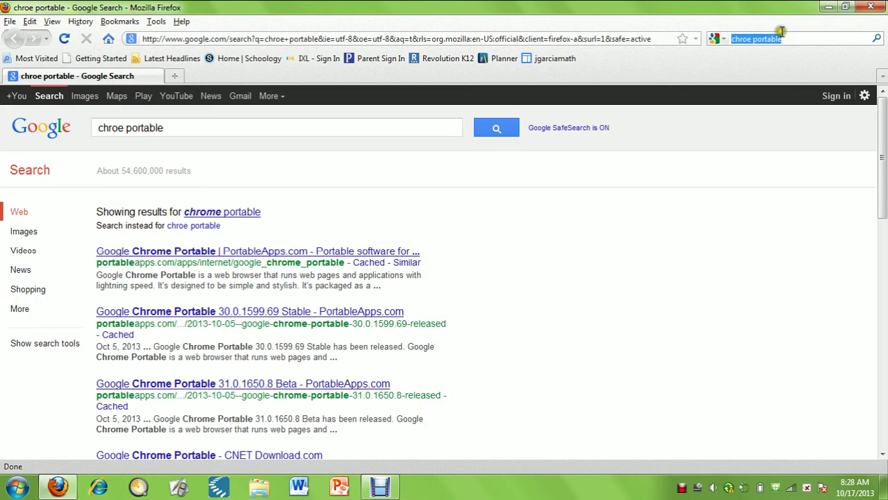
{"action": "left_click", "coordinate": [746, 39]}
{"action": "left_click", "coordinate": [745, 39]}
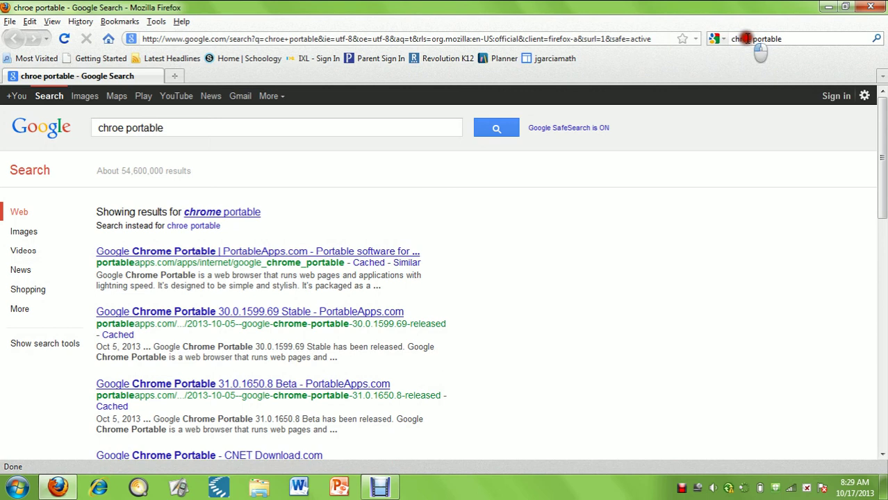
{"action": "left_click", "coordinate": [745, 38]}
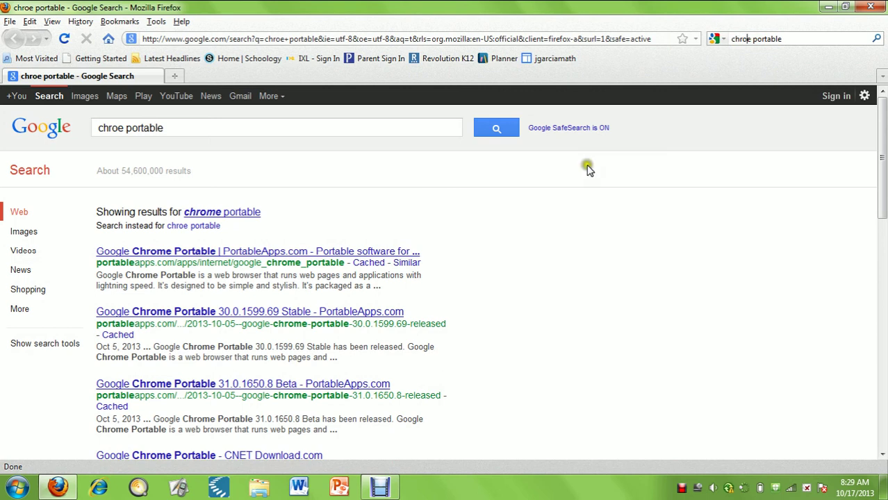
{"action": "scroll", "coordinate": [860, 169], "scroll_direction": "down", "scroll_amount": 2}
{"action": "left_click_drag", "start_coordinate": [878, 184], "coordinate": [879, 250]}
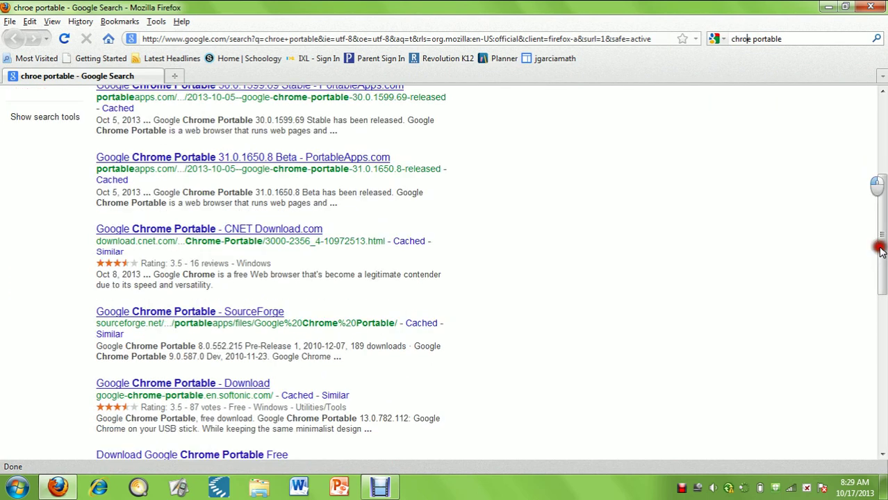
{"action": "left_click", "coordinate": [190, 324]}
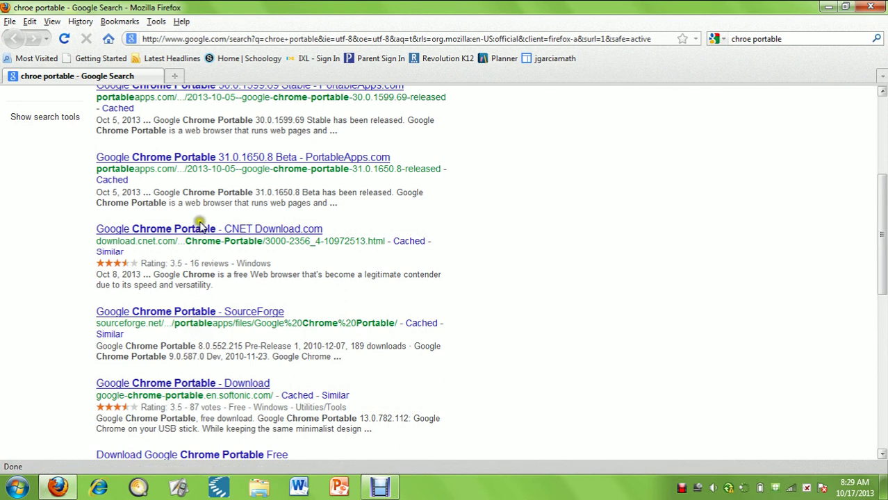
{"action": "scroll", "coordinate": [884, 361], "scroll_direction": "up", "scroll_amount": 3}
{"action": "scroll", "coordinate": [884, 360], "scroll_direction": "up", "scroll_amount": 3}
{"action": "left_click", "coordinate": [411, 68]}
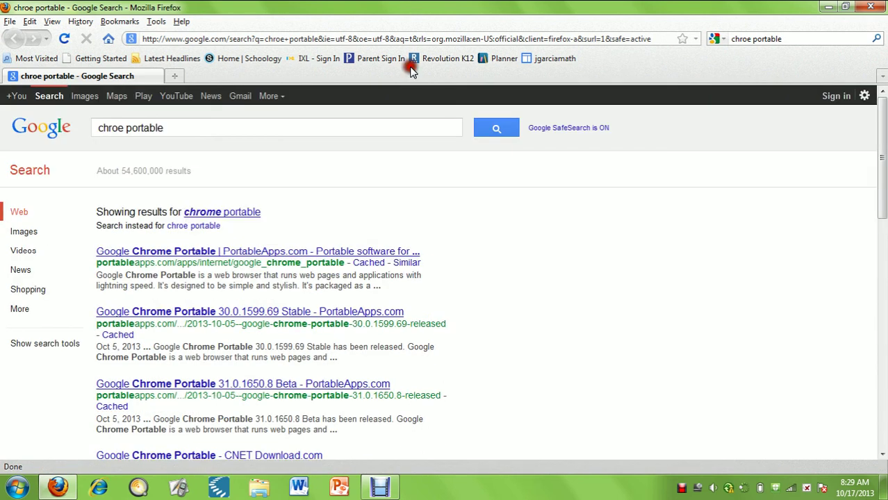
{"action": "left_click", "coordinate": [194, 215]}
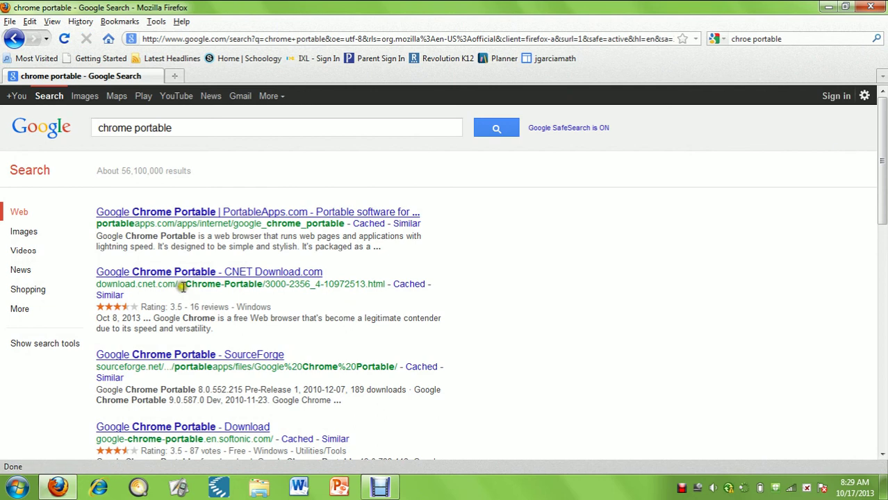
- Open the CNET Download.com result for Google Chrome Portable and start its download
{"action": "left_click", "coordinate": [159, 275]}
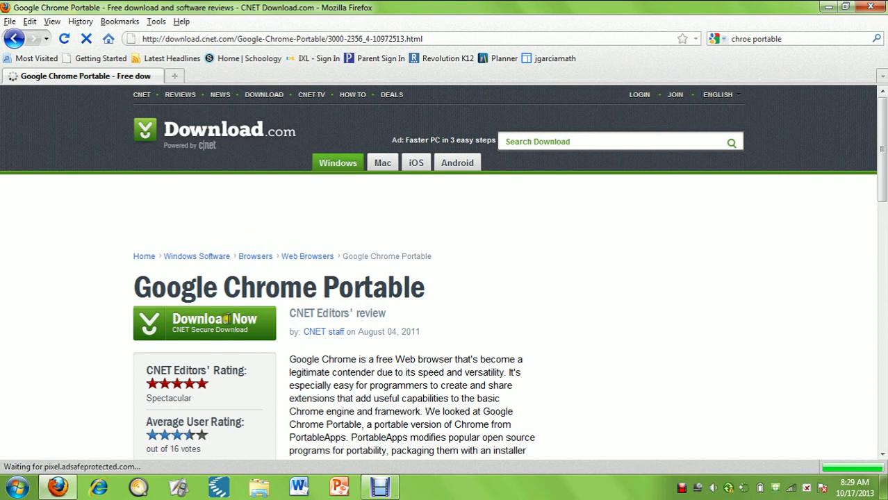
{"action": "left_click", "coordinate": [230, 332]}
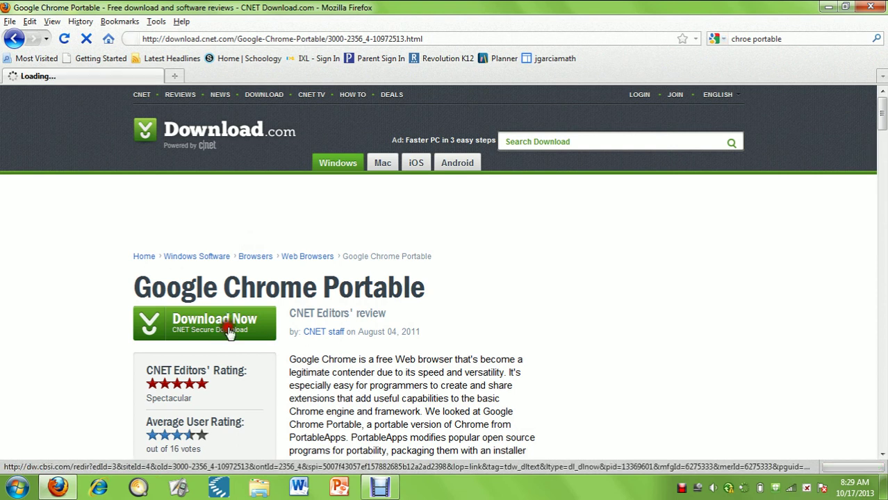
{"action": "left_click", "coordinate": [361, 346]}
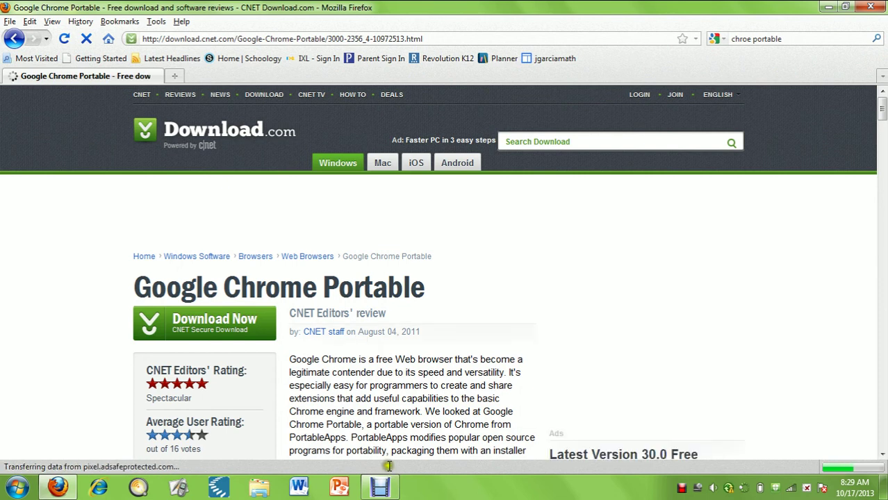
{"action": "left_click", "coordinate": [601, 307]}
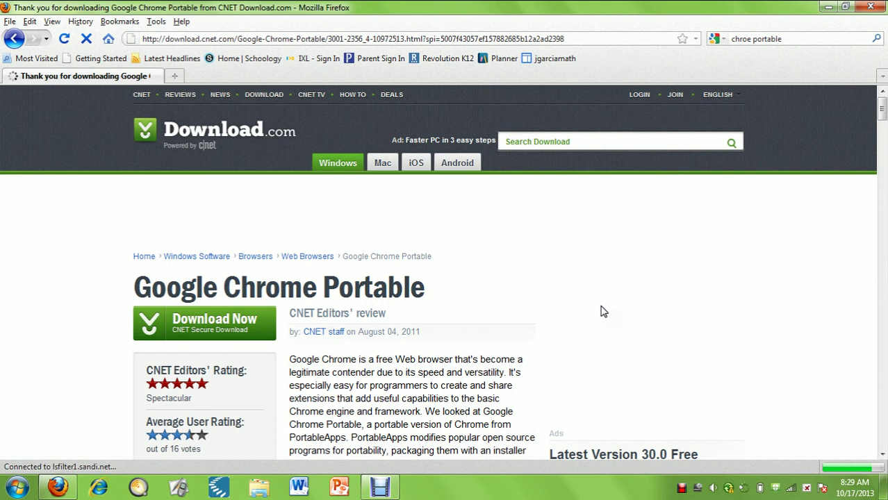
{"action": "left_click", "coordinate": [456, 279]}
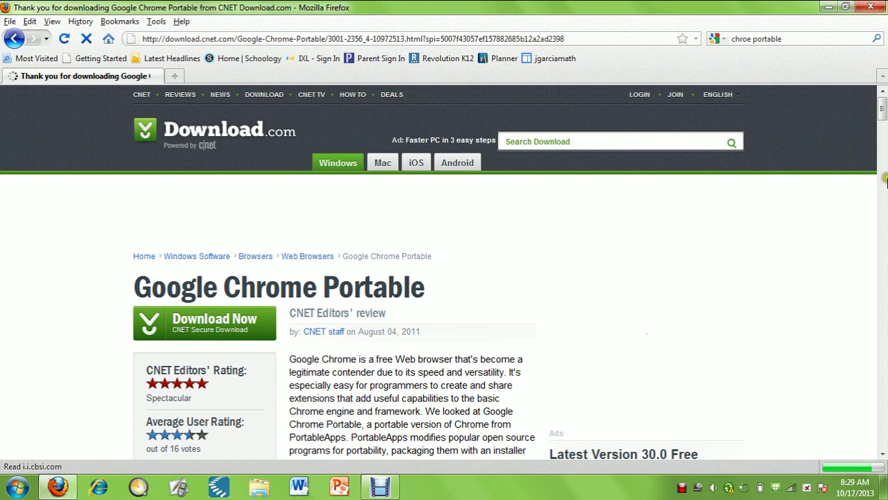
- Restore the browser window to its smaller size and move it away from the desktop icons
{"action": "left_click", "coordinate": [845, 8]}
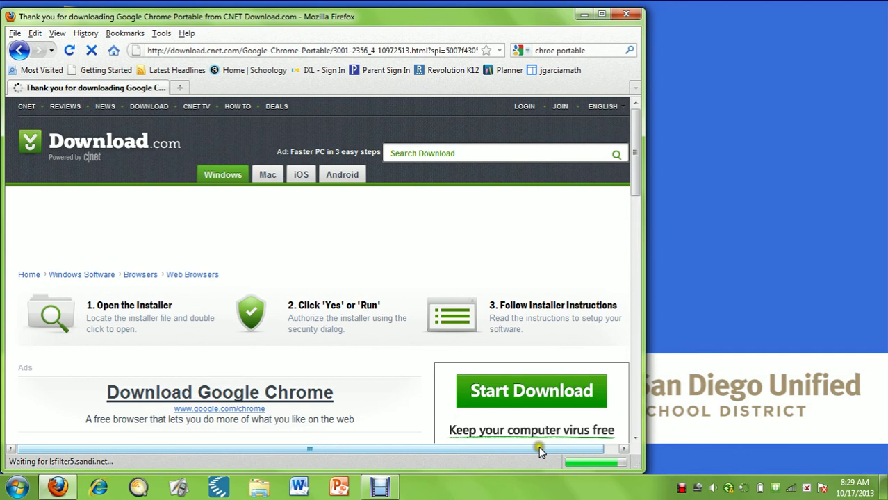
{"action": "left_click_drag", "start_coordinate": [540, 451], "coordinate": [565, 451]}
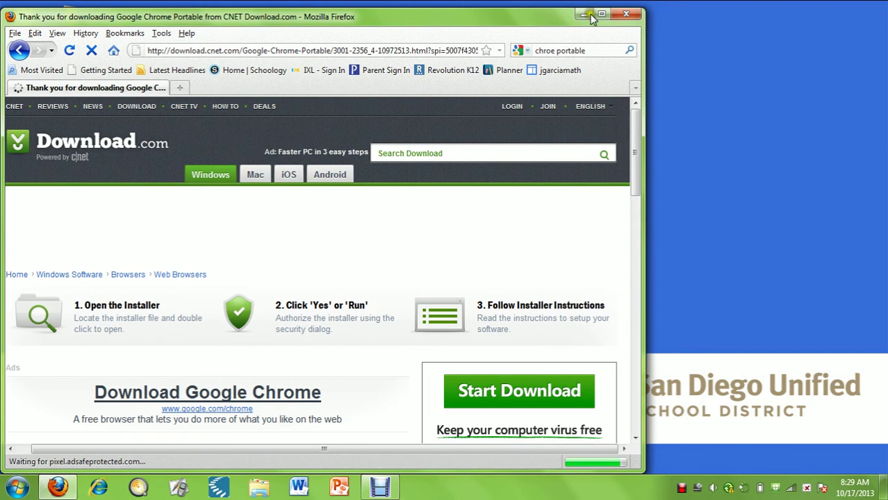
{"action": "left_click_drag", "start_coordinate": [444, 23], "coordinate": [494, 26]}
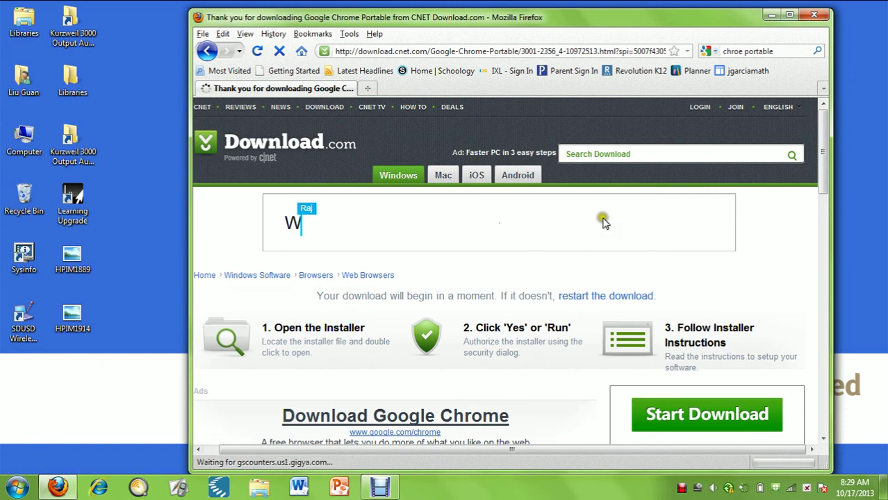
- Save the offered installer GoogleChromePortable_30.0.1599.69_online.paf.exe to the computer
{"action": "left_click_drag", "start_coordinate": [823, 123], "coordinate": [842, 393]}
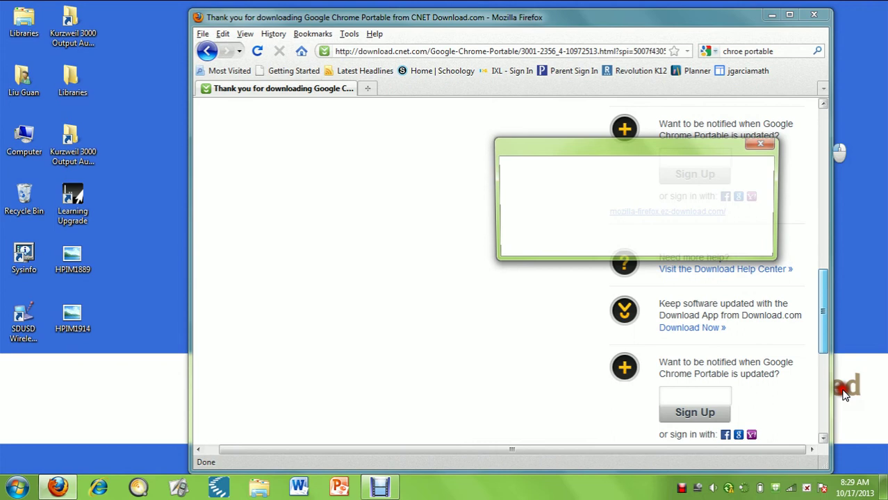
{"action": "left_click", "coordinate": [687, 250]}
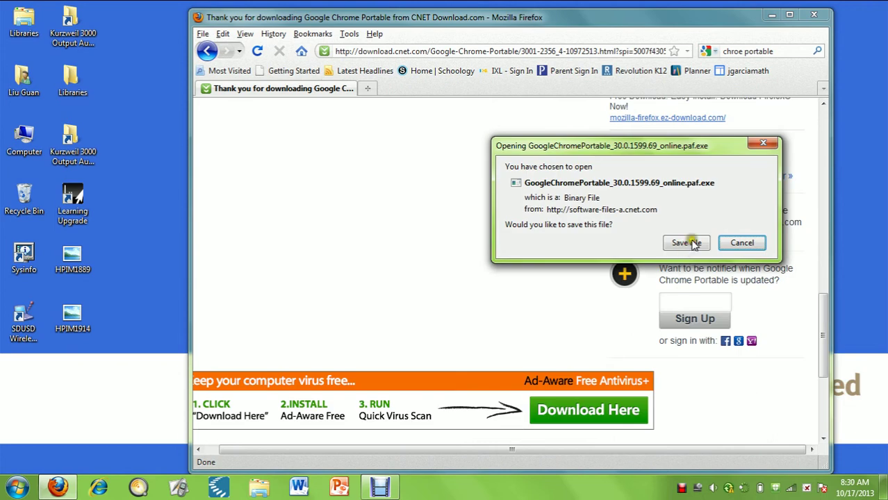
{"action": "left_click", "coordinate": [599, 172]}
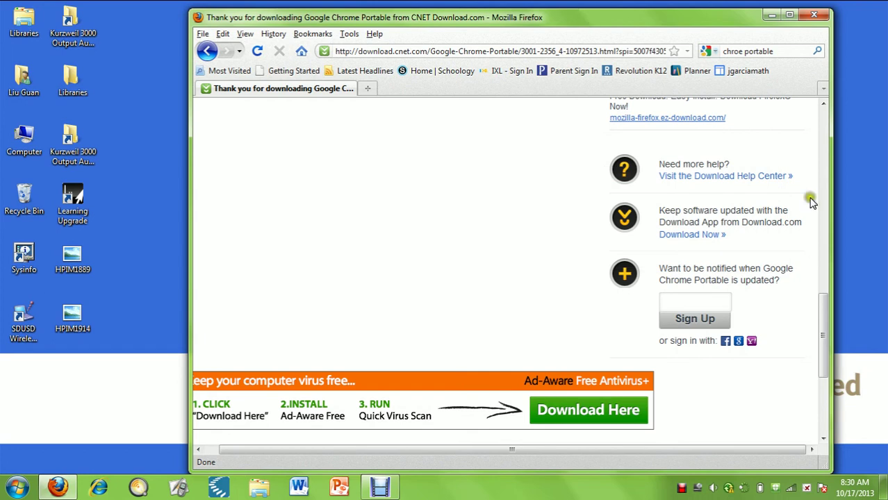
{"action": "left_click", "coordinate": [350, 32]}
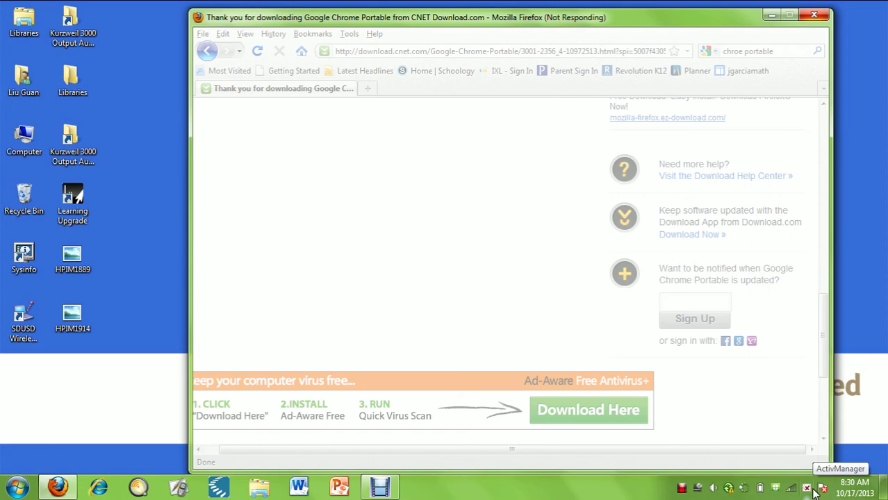
{"action": "right_click", "coordinate": [815, 491]}
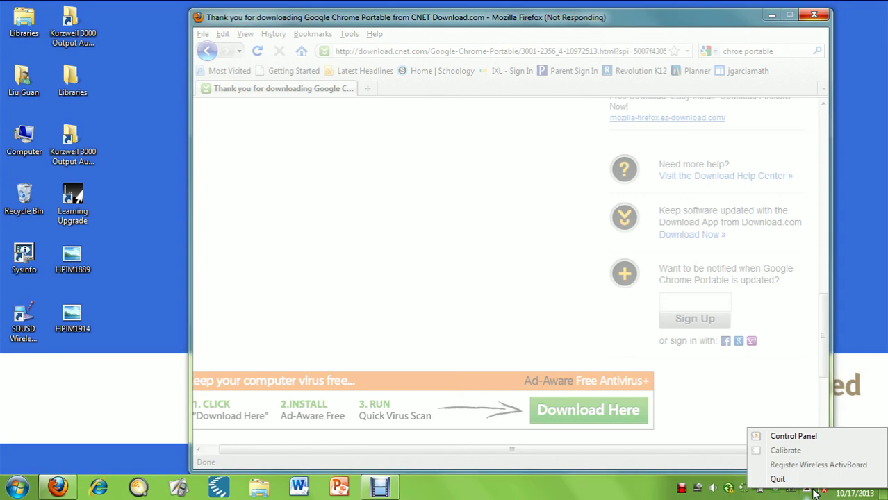
{"action": "left_click_drag", "start_coordinate": [573, 15], "coordinate": [490, 17]}
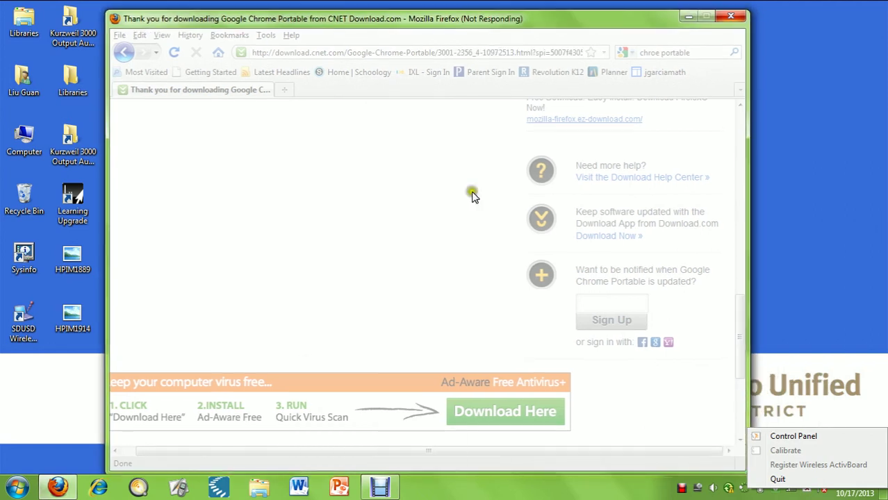
{"action": "mouse_move", "coordinate": [393, 491]}
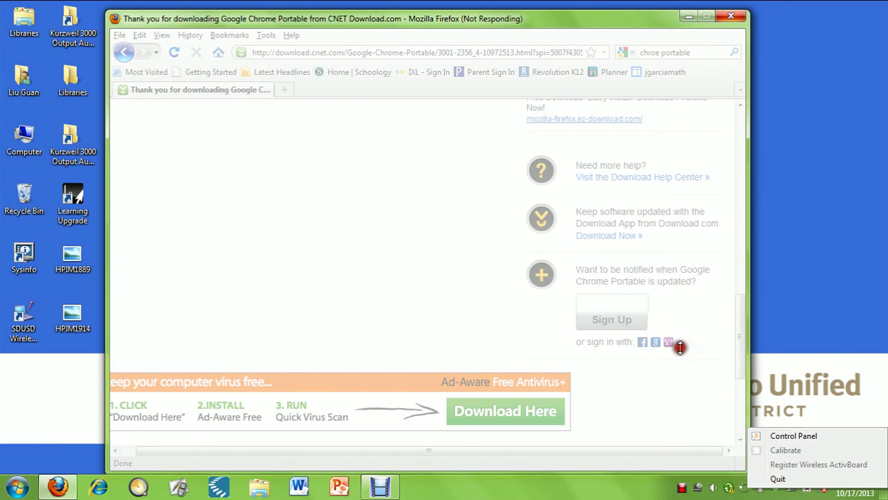
{"action": "left_click_drag", "start_coordinate": [345, 19], "coordinate": [427, 19]}
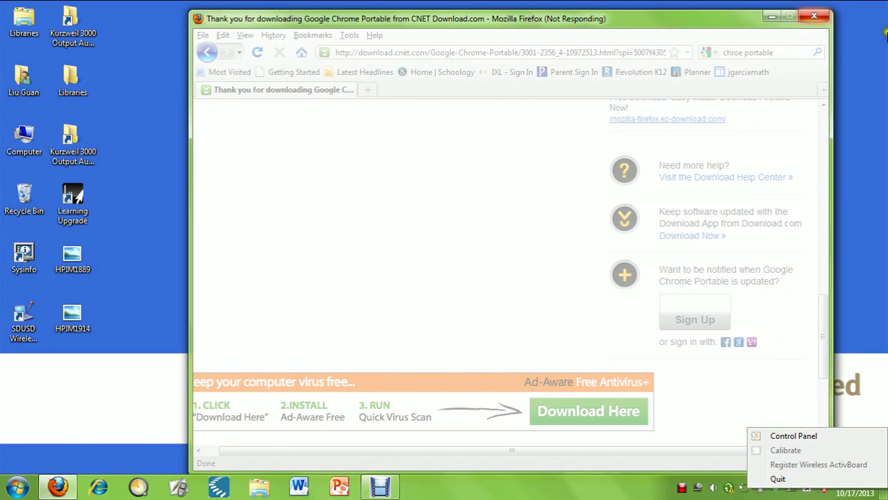
{"action": "left_click", "coordinate": [814, 23]}
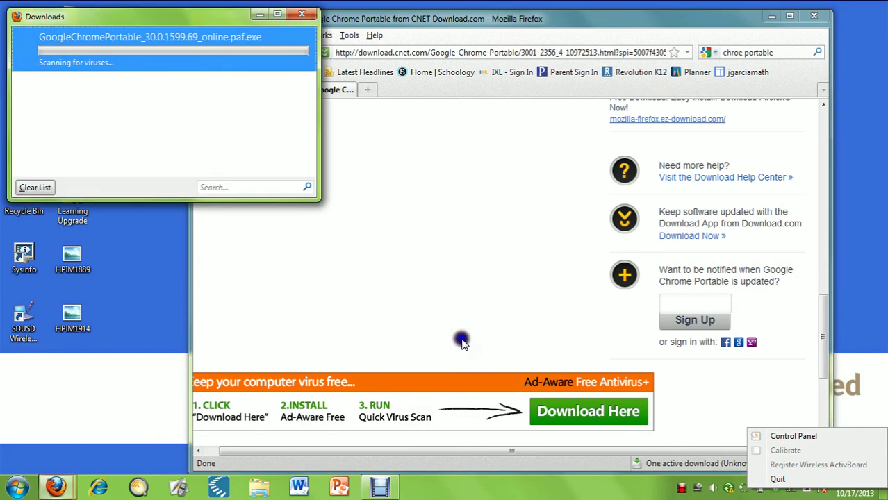
- Move the Downloads window off the desktop icons to the middle of the browser window
{"action": "left_click", "coordinate": [158, 104]}
{"action": "left_click_drag", "start_coordinate": [27, 15], "coordinate": [500, 92]}
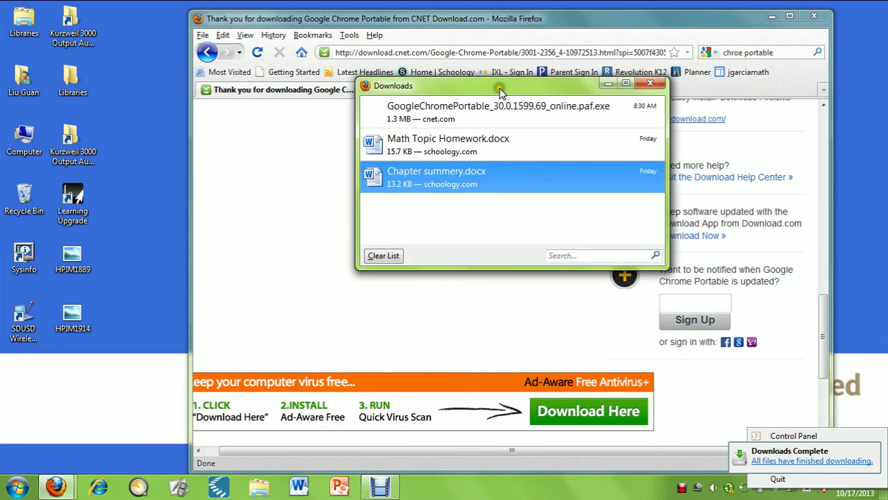
- Open the folder containing the downloaded GoogleChromePortable_30.0.1599.69_online.paf.exe from the download list
{"action": "right_click", "coordinate": [504, 109]}
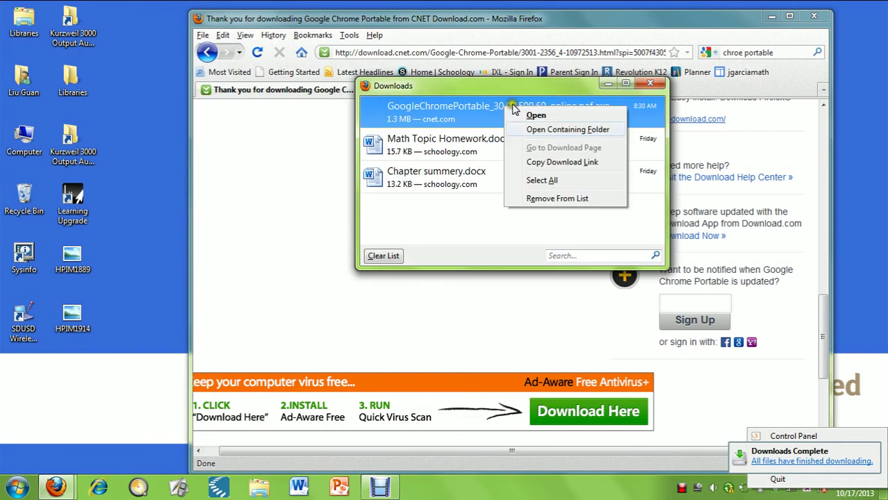
{"action": "left_click", "coordinate": [560, 132]}
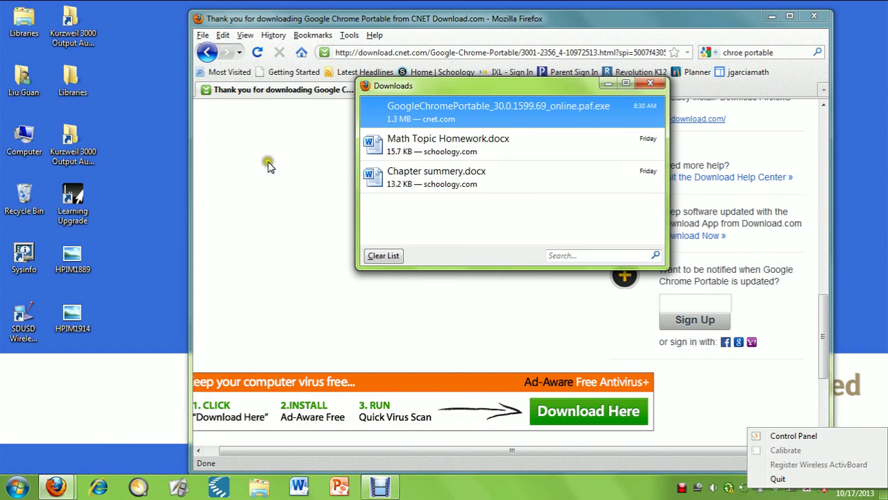
{"action": "right_click", "coordinate": [511, 103]}
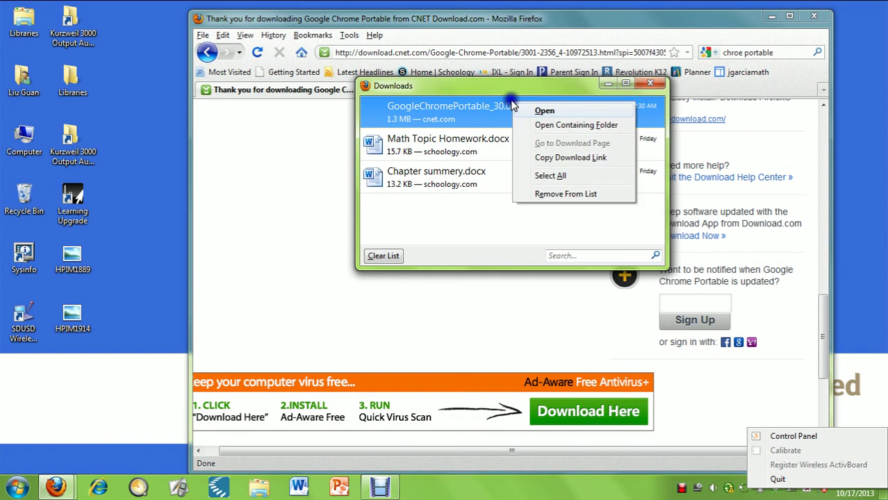
{"action": "left_click", "coordinate": [548, 126]}
{"action": "double_click", "coordinate": [548, 130]}
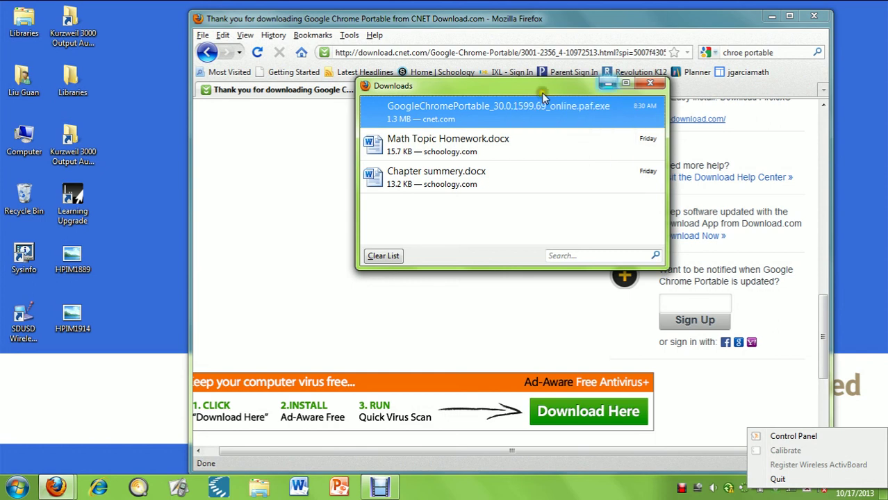
{"action": "left_click", "coordinate": [657, 85]}
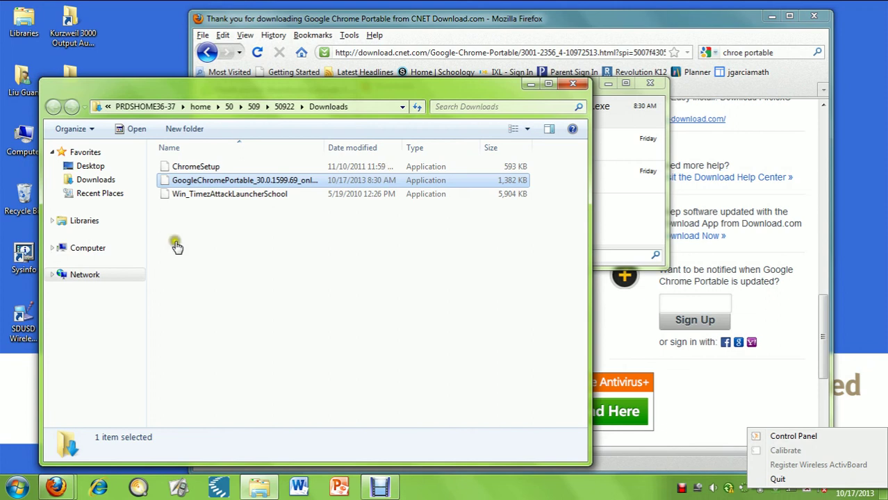
- Expand the computer's drives in the folder window and open Local Disk (V:)
{"action": "left_click", "coordinate": [52, 248]}
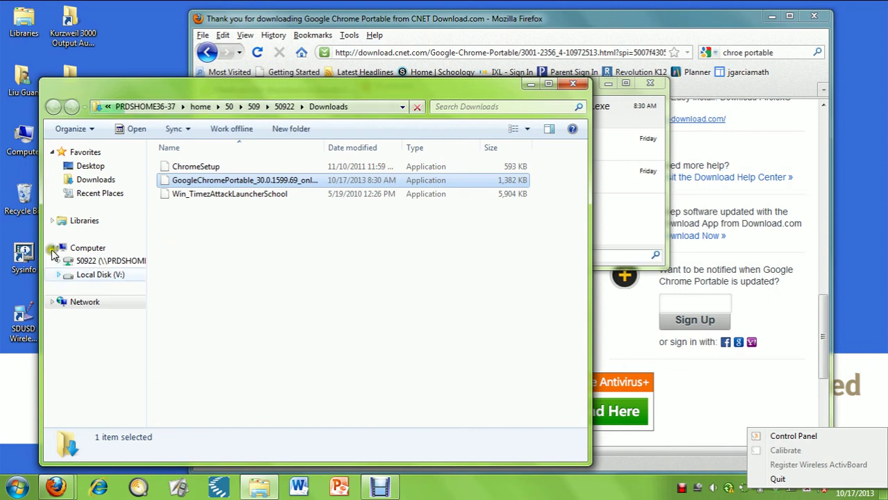
{"action": "left_click", "coordinate": [60, 275]}
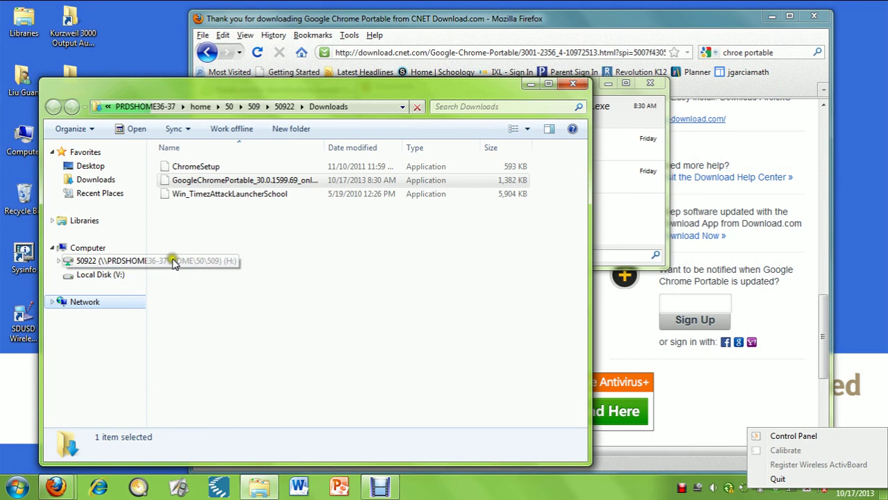
{"action": "left_click", "coordinate": [58, 275]}
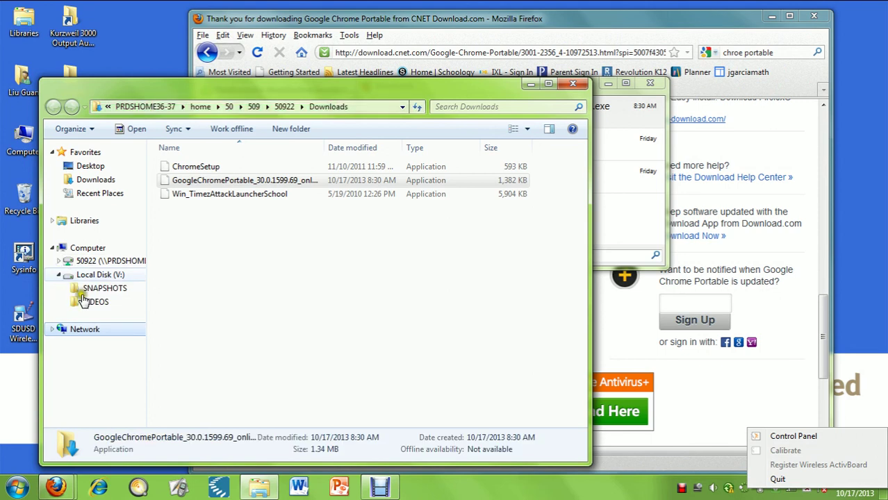
{"action": "left_click", "coordinate": [95, 276]}
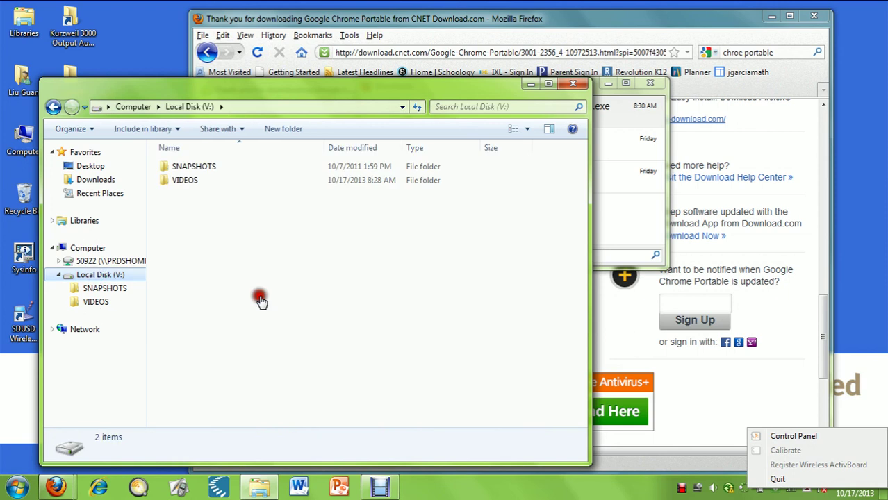
- Create a new folder named Apps on Local Disk (V:)
{"action": "left_click", "coordinate": [197, 307]}
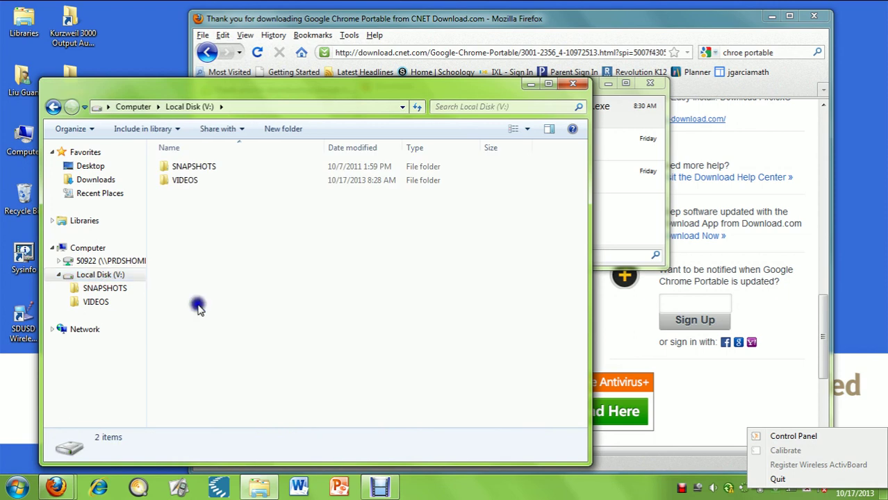
{"action": "right_click", "coordinate": [197, 307]}
{"action": "left_click", "coordinate": [220, 275]}
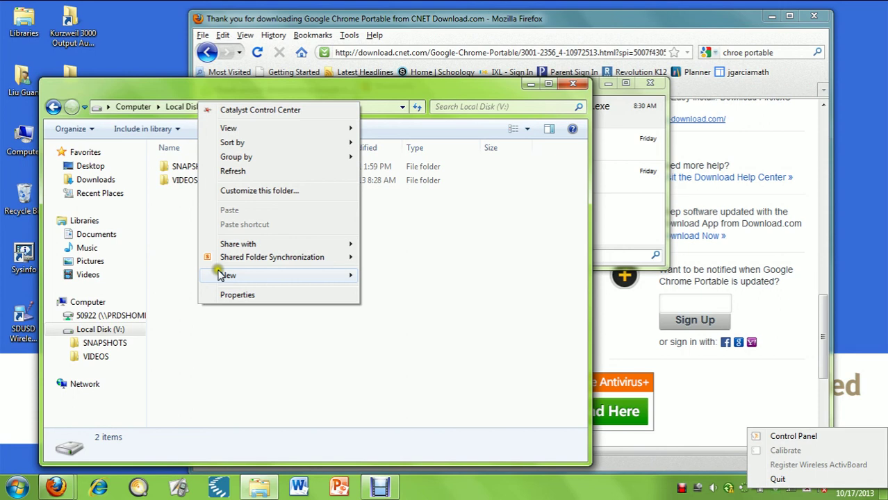
{"action": "left_click", "coordinate": [271, 277]}
{"action": "left_click", "coordinate": [365, 277]}
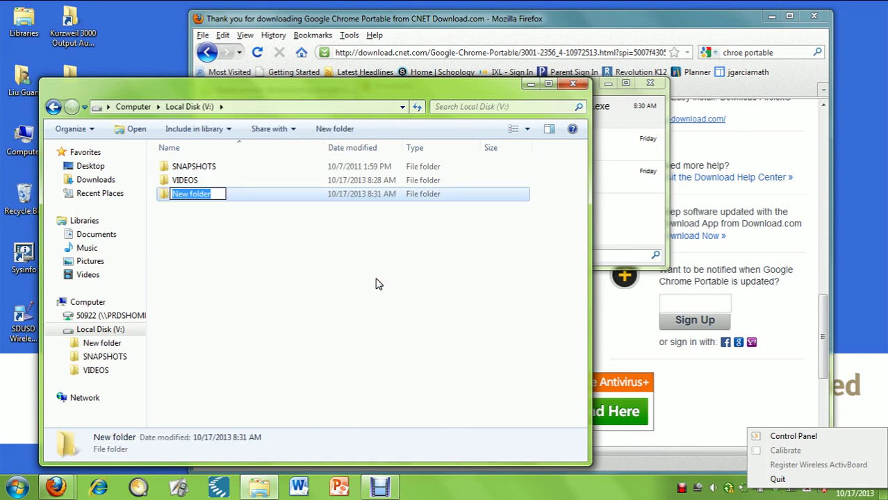
{"action": "type", "text": "Apps"}
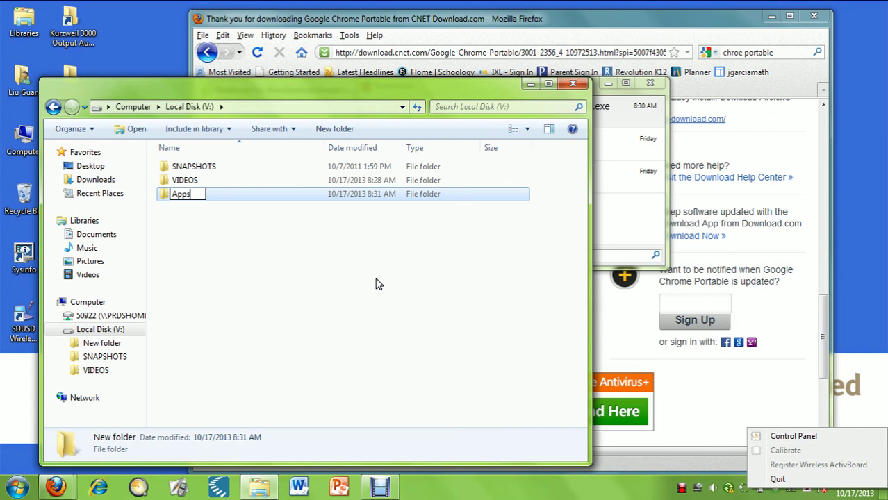
{"action": "left_click", "coordinate": [377, 282]}
{"action": "left_click", "coordinate": [374, 279]}
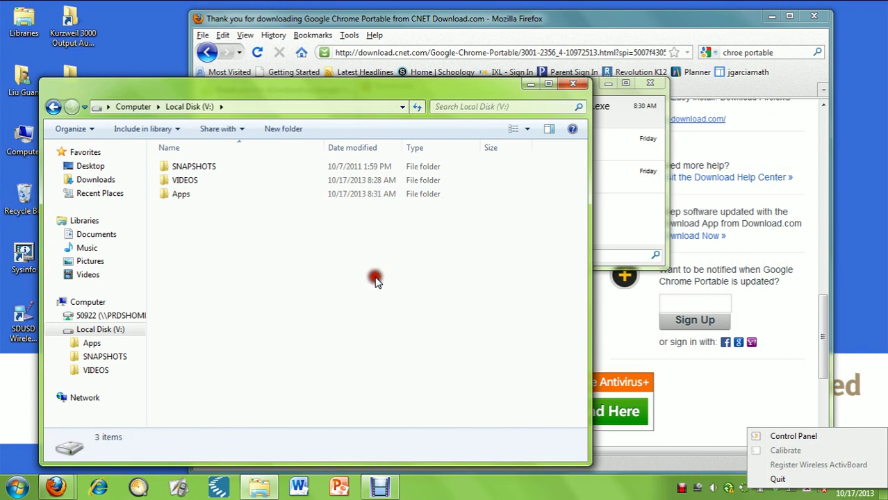
- Return to the Downloads folder and widen the Name column to fit the Chrome installer's full file name
{"action": "left_click", "coordinate": [187, 200]}
{"action": "left_click", "coordinate": [53, 98]}
{"action": "left_click", "coordinate": [385, 185]}
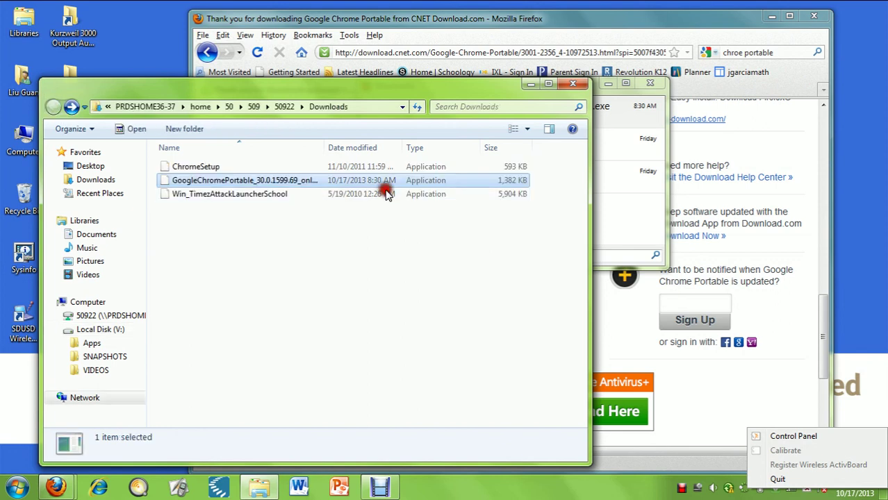
{"action": "double_click", "coordinate": [245, 182]}
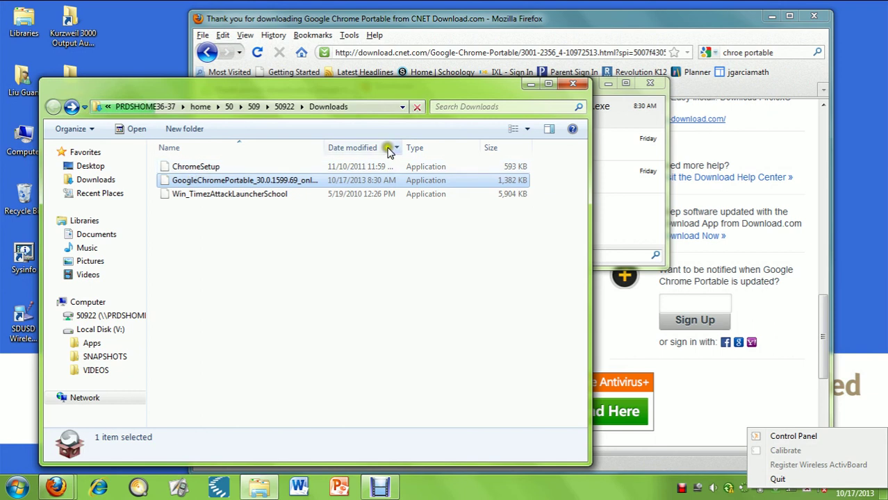
{"action": "left_click_drag", "start_coordinate": [325, 150], "coordinate": [434, 157]}
- Copy the GoogleChromePortable_30.0.1599.69_online.paf installer from Downloads into the Apps folder on Local Disk (V:)
{"action": "left_click", "coordinate": [197, 181]}
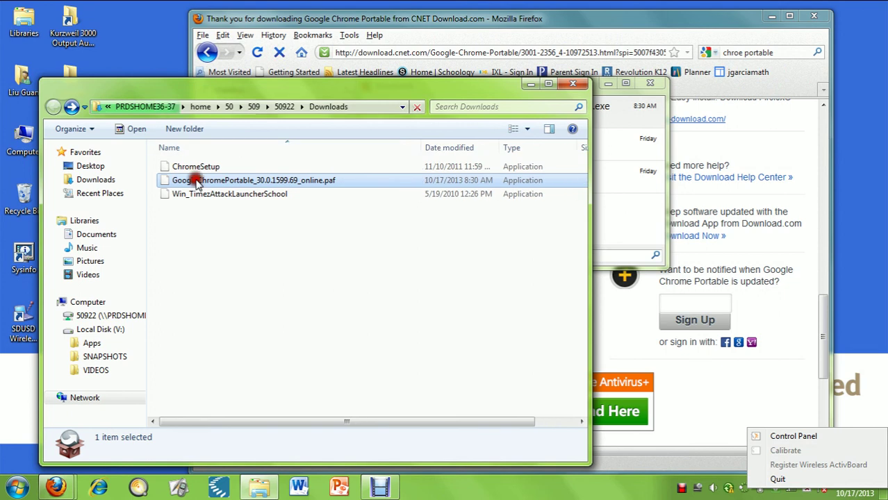
{"action": "left_click", "coordinate": [197, 181]}
{"action": "left_click", "coordinate": [198, 181]}
{"action": "left_click_drag", "start_coordinate": [153, 277], "coordinate": [103, 342]}
{"action": "left_click", "coordinate": [359, 77]}
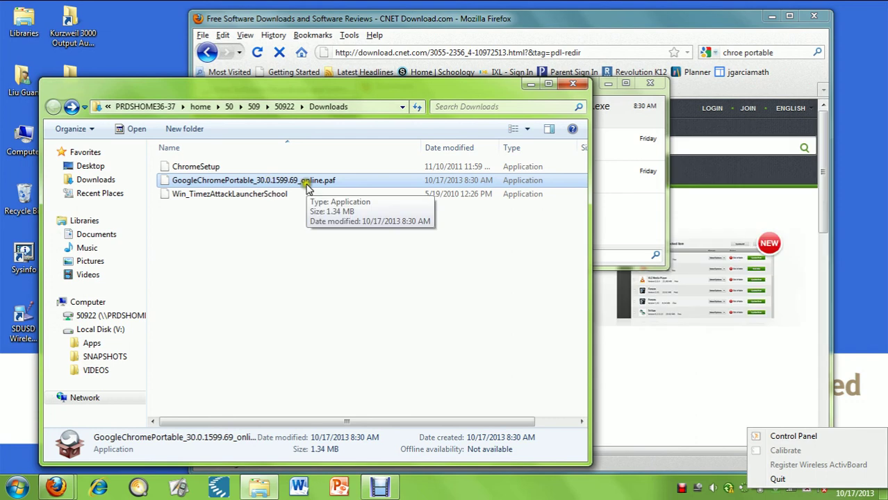
{"action": "double_click", "coordinate": [306, 188]}
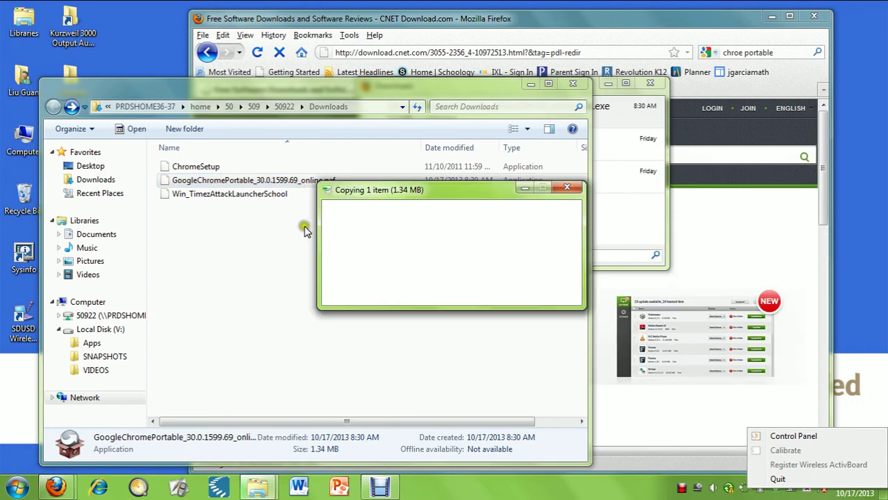
- Close the Firefox download list and browser window, and move the copy progress dialog away from the file list
{"action": "left_click_drag", "start_coordinate": [452, 189], "coordinate": [115, 238]}
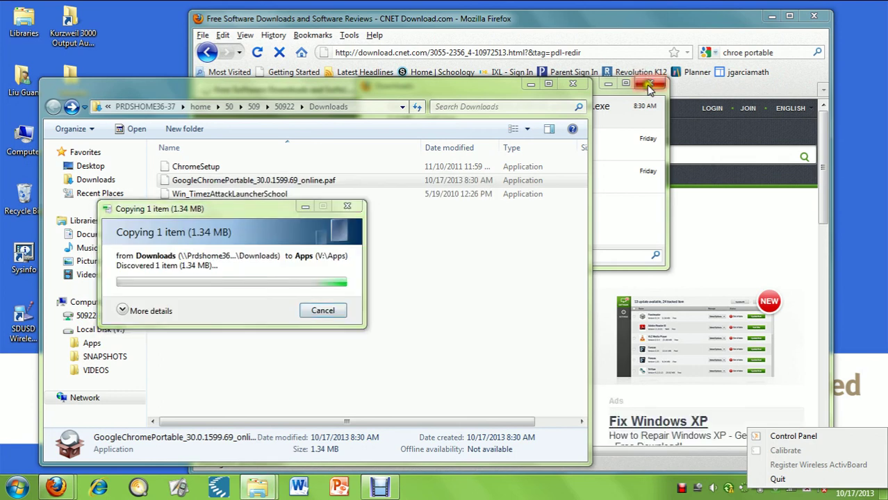
{"action": "left_click", "coordinate": [649, 83]}
{"action": "left_click", "coordinate": [813, 16]}
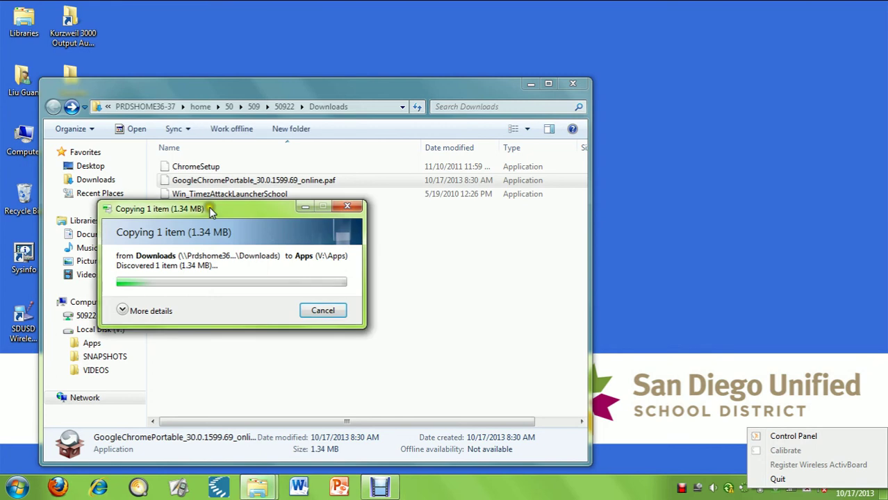
{"action": "left_click_drag", "start_coordinate": [210, 207], "coordinate": [281, 219]}
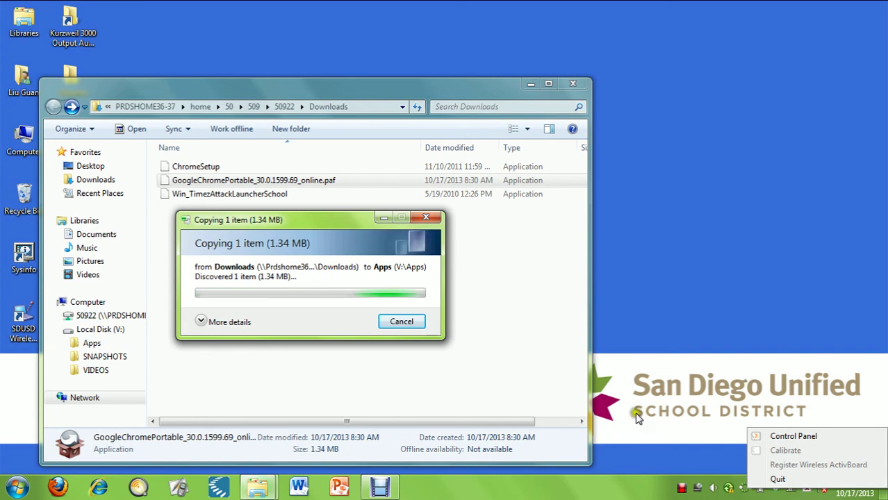
{"action": "left_click_drag", "start_coordinate": [358, 166], "coordinate": [535, 28]}
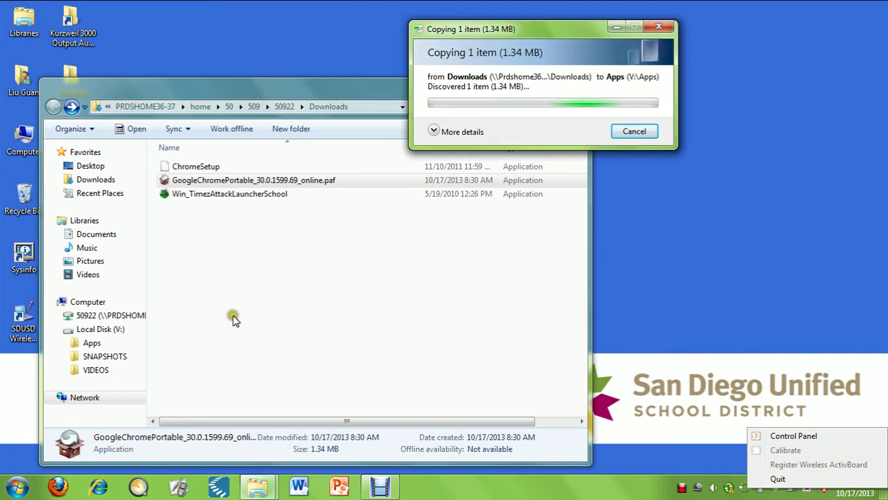
- Open the Apps folder on Local Disk (V:) and move its window off the desktop icons
{"action": "left_click", "coordinate": [92, 344]}
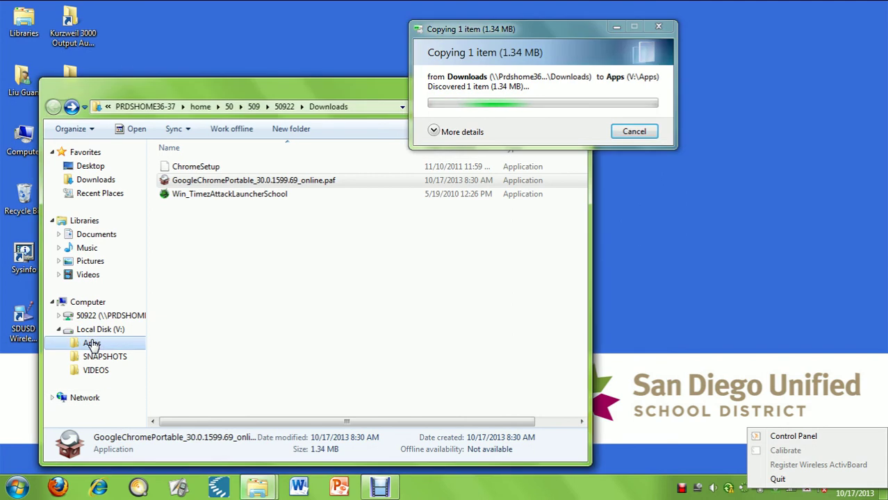
{"action": "left_click", "coordinate": [299, 322]}
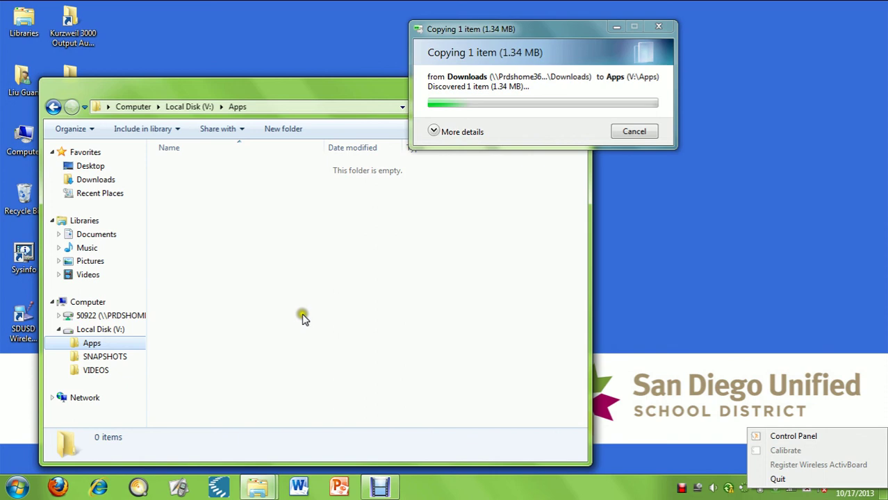
{"action": "left_click_drag", "start_coordinate": [281, 100], "coordinate": [397, 78]}
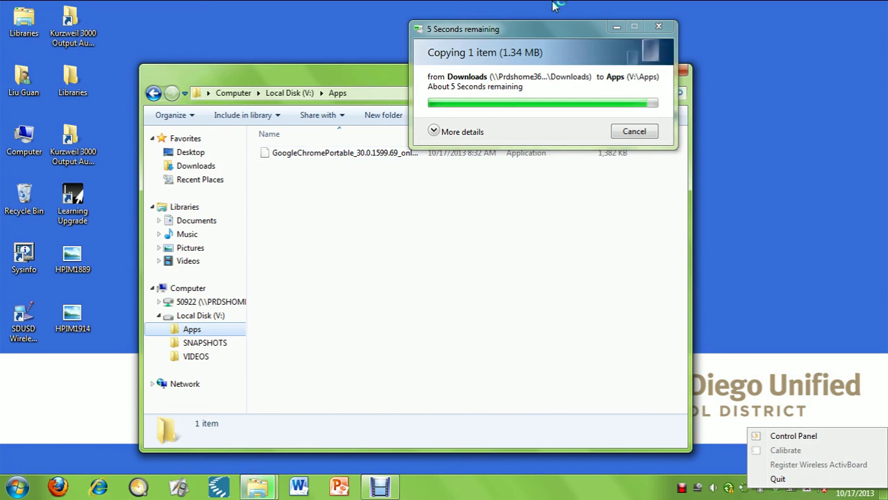
{"action": "left_click_drag", "start_coordinate": [559, 35], "coordinate": [651, 94]}
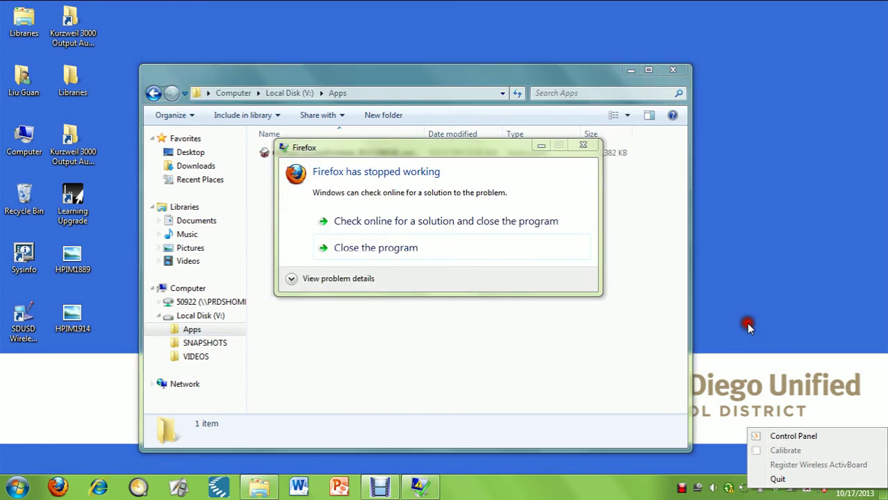
- Dismiss the Firefox error dialog and run the Google Chrome Portable installer from the Apps folder with English as its language
{"action": "left_click", "coordinate": [588, 145]}
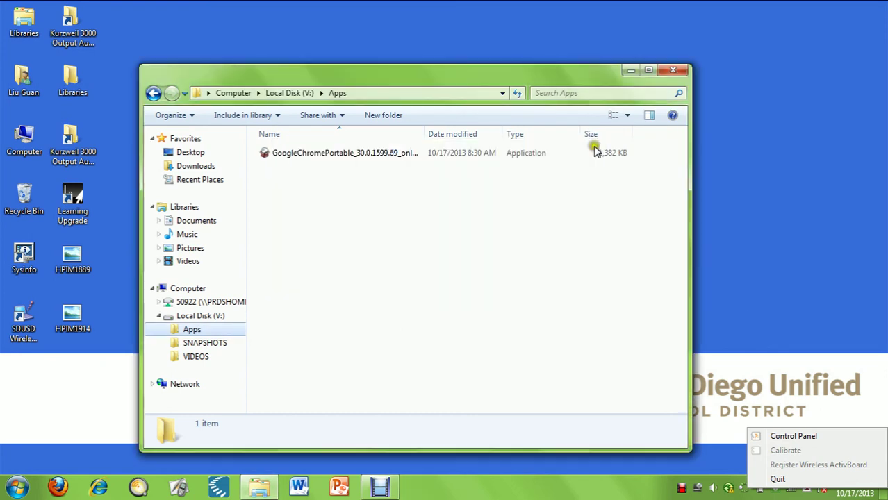
{"action": "left_click", "coordinate": [340, 153]}
{"action": "left_click", "coordinate": [340, 153]}
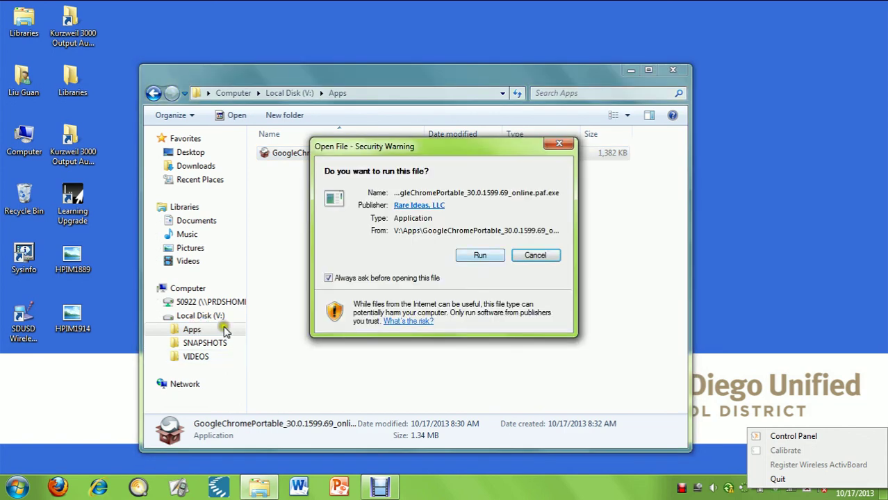
{"action": "left_click", "coordinate": [478, 255]}
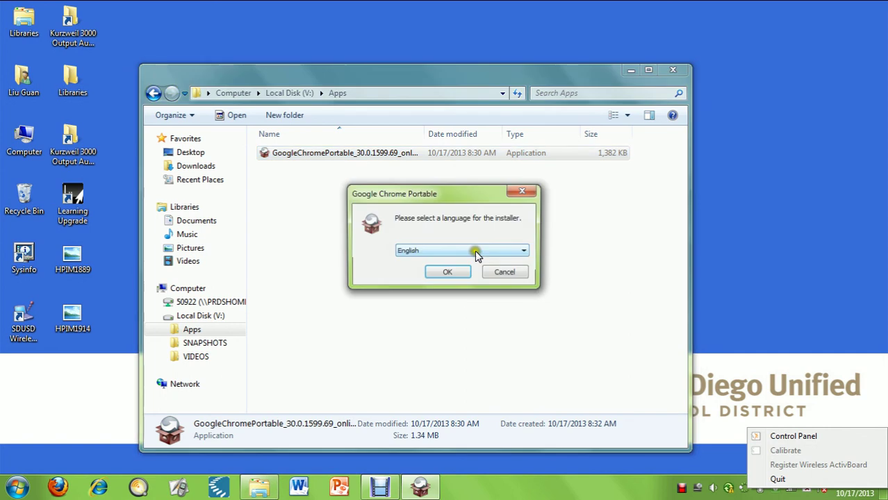
{"action": "left_click", "coordinate": [449, 272]}
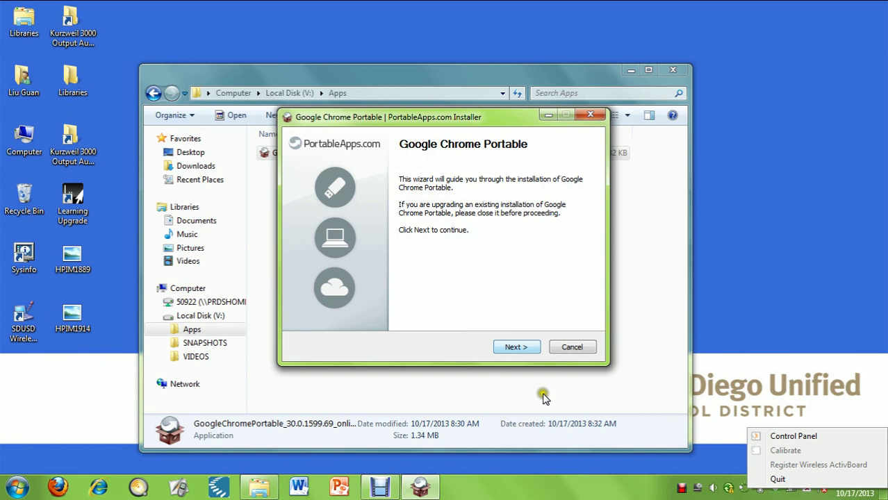
- Install Google Chrome Portable into V:\Apps\GoogleChromePortable and move the installer window aside from the folder's file list
{"action": "left_click", "coordinate": [516, 347]}
{"action": "left_click", "coordinate": [518, 347]}
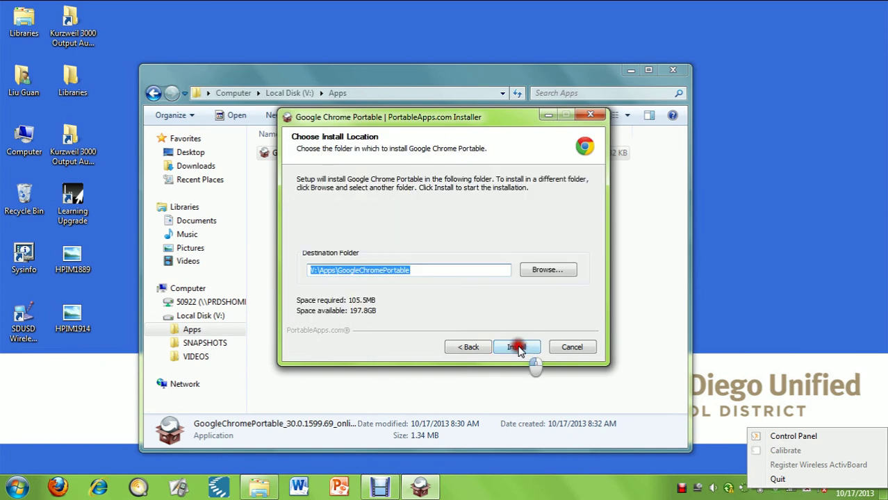
{"action": "left_click", "coordinate": [517, 347]}
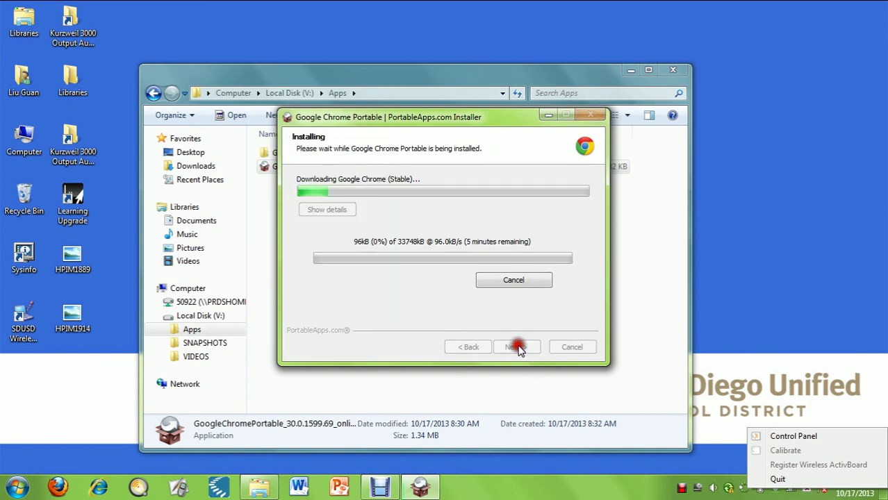
{"action": "left_click_drag", "start_coordinate": [422, 118], "coordinate": [553, 82]}
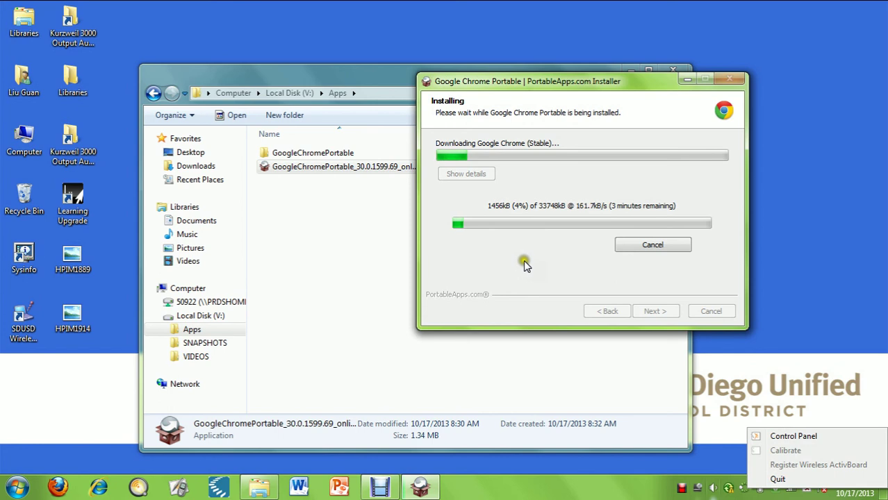
{"action": "right_click", "coordinate": [680, 489]}
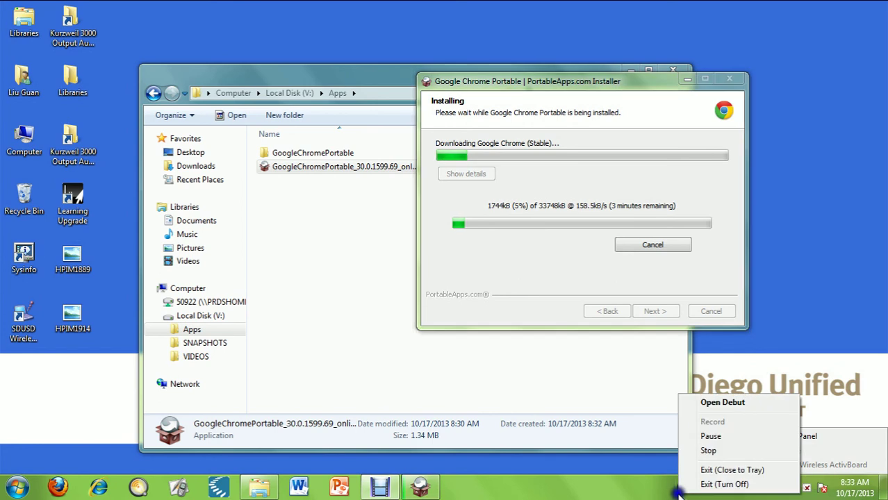
{"action": "left_click", "coordinate": [709, 435]}
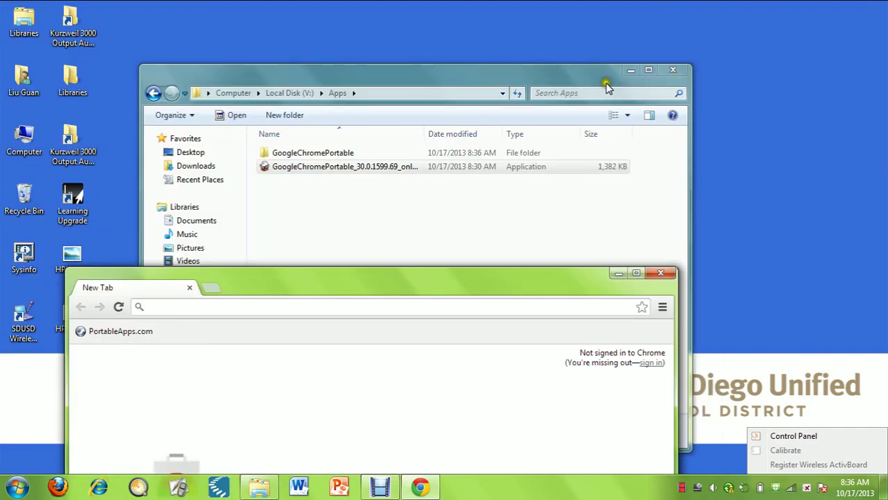
- Move the new Chrome window off the Apps folder window and snap it to the right half of the desktop
{"action": "left_click_drag", "start_coordinate": [578, 142], "coordinate": [730, 24]}
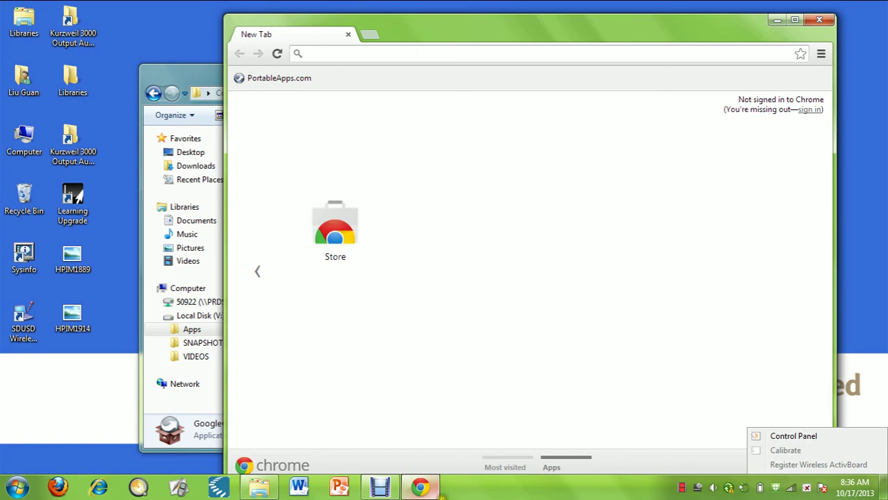
{"action": "mouse_move", "coordinate": [436, 491]}
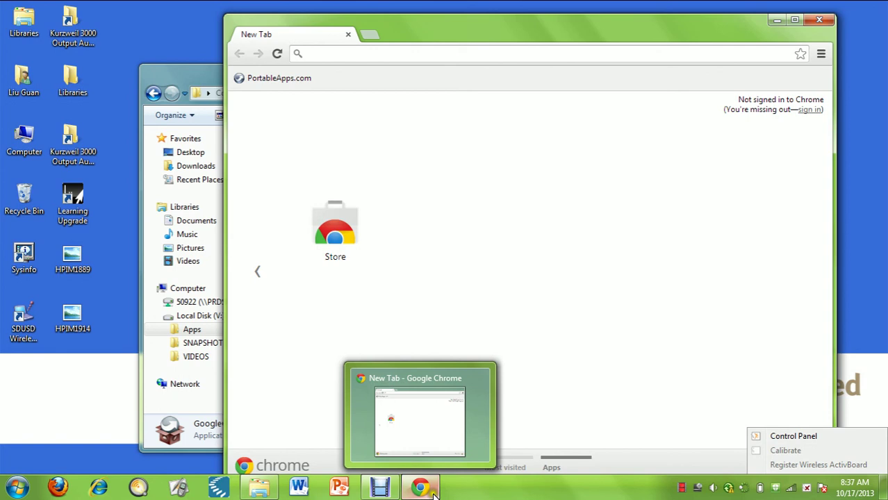
{"action": "left_click", "coordinate": [581, 260]}
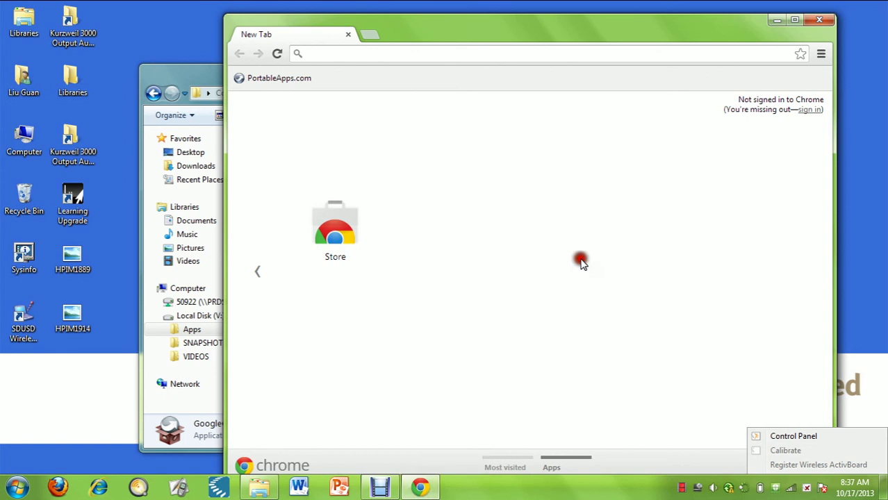
{"action": "key", "text": "super+Right"}
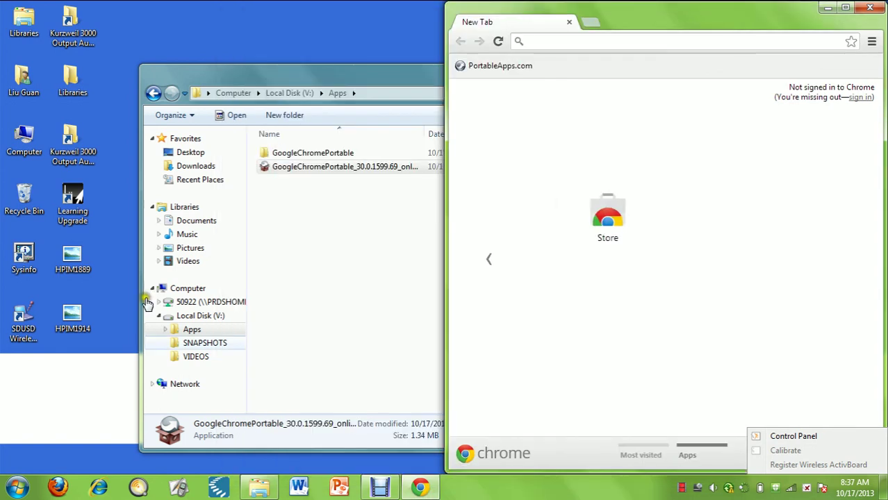
- Bring the Apps folder window to the front and select the GoogleChromePortable folder in it
{"action": "left_click", "coordinate": [210, 332]}
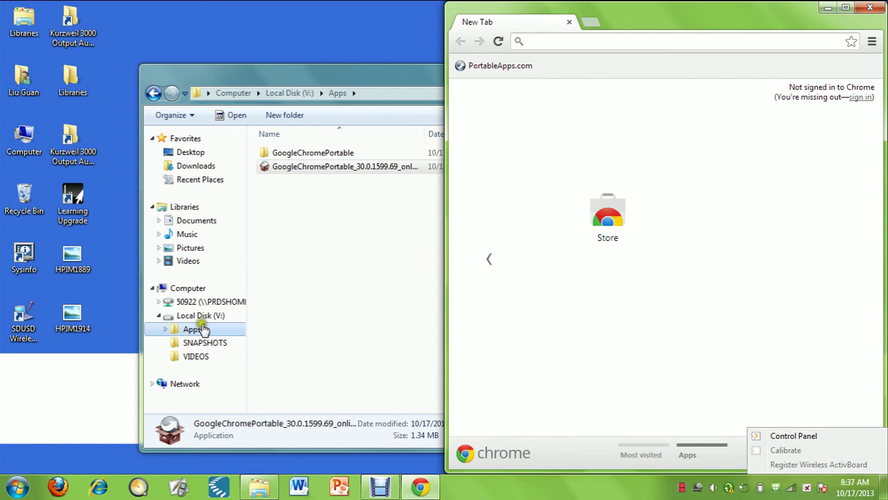
{"action": "left_click", "coordinate": [396, 220]}
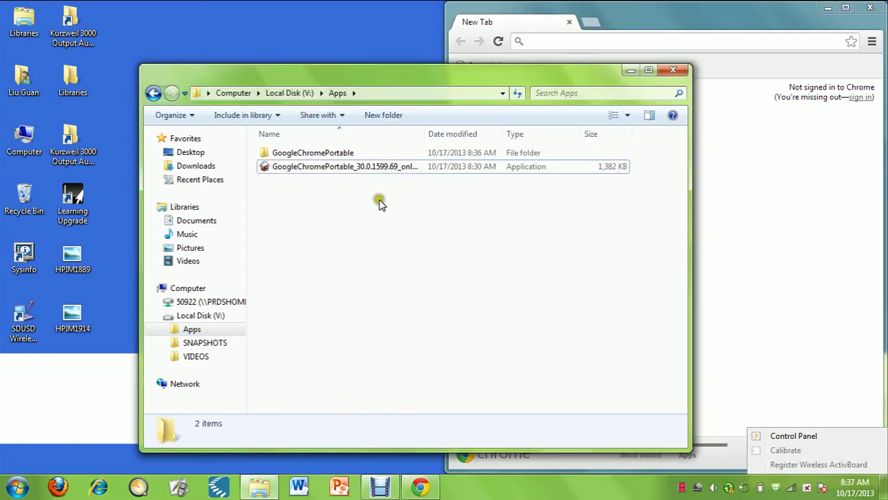
{"action": "left_click", "coordinate": [281, 154]}
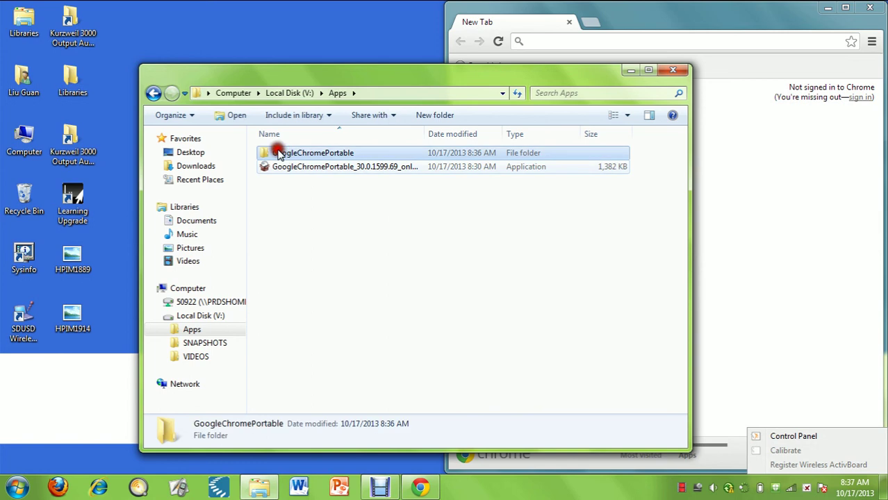
{"action": "left_click", "coordinate": [299, 172]}
{"action": "left_click", "coordinate": [312, 156]}
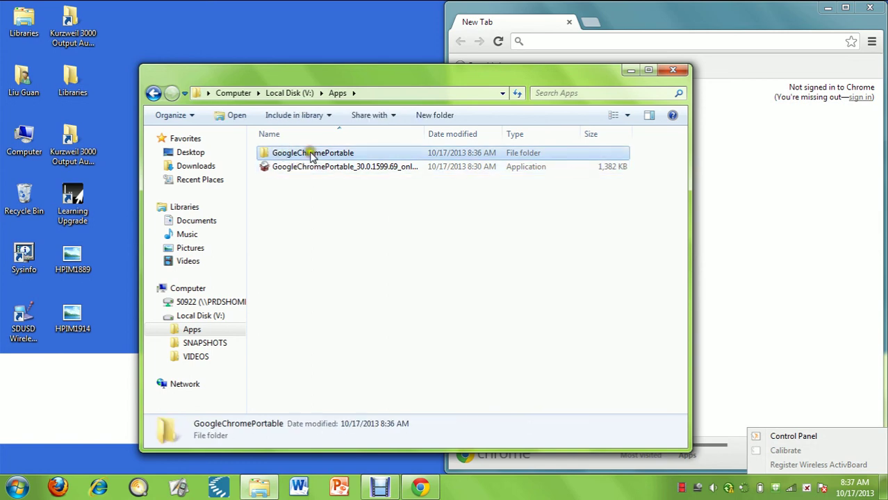
{"action": "left_click", "coordinate": [324, 172]}
{"action": "left_click", "coordinate": [324, 157]}
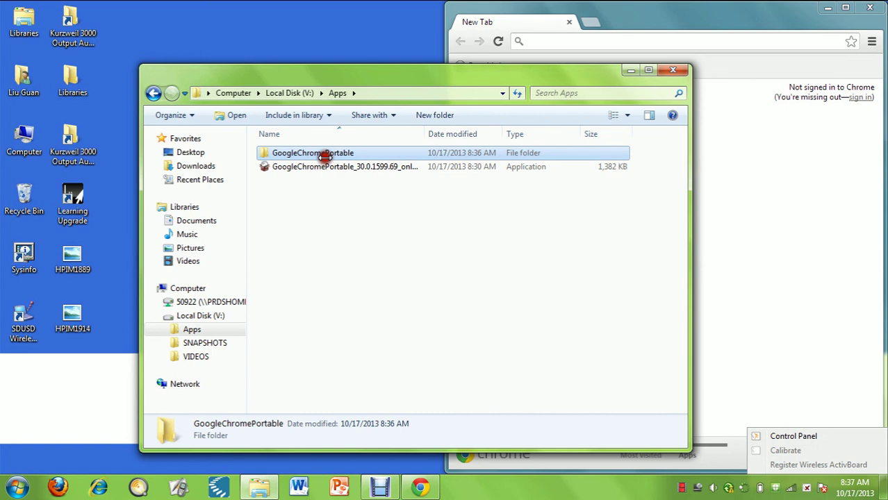
- Return to the Chrome window and pin the running Google Chrome program to the taskbar
{"action": "left_click", "coordinate": [830, 349]}
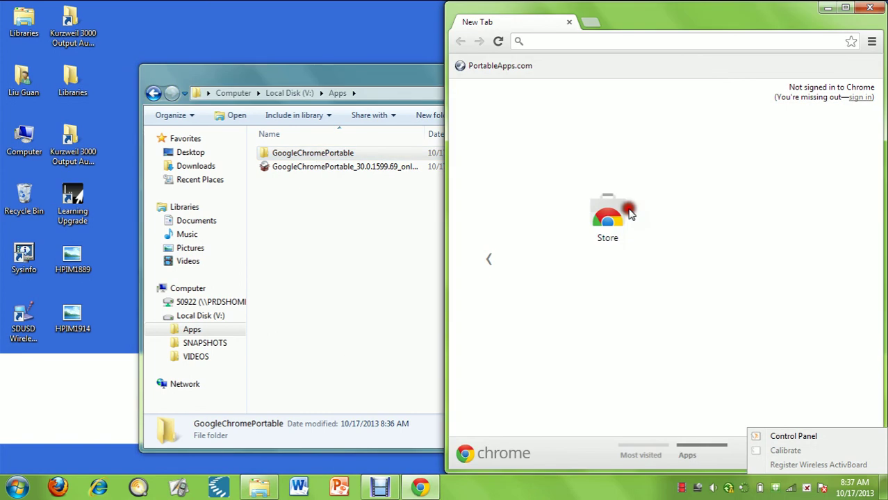
{"action": "right_click", "coordinate": [437, 489]}
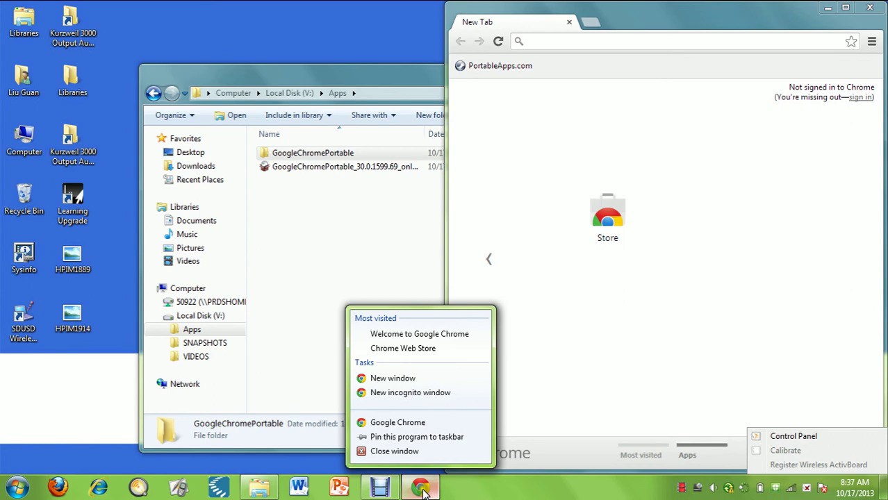
{"action": "left_click", "coordinate": [423, 440]}
{"action": "left_click", "coordinate": [421, 437]}
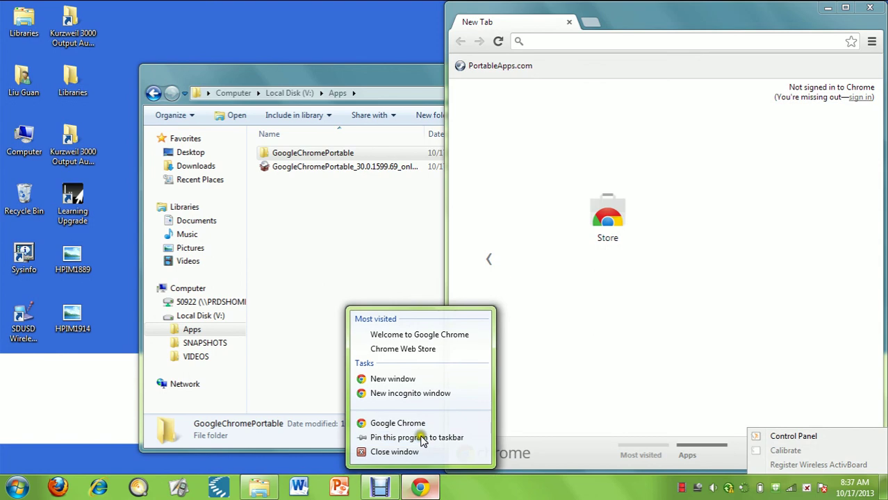
{"action": "left_click", "coordinate": [486, 439]}
- Close the Chrome window and the Apps folder window to clear the desktop
{"action": "left_click_drag", "start_coordinate": [701, 29], "coordinate": [446, 44]}
{"action": "left_click", "coordinate": [580, 28]}
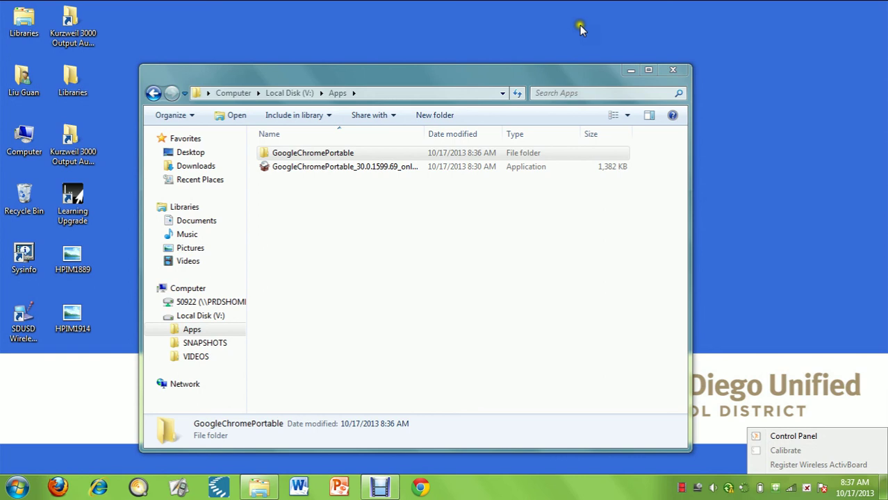
{"action": "left_click", "coordinate": [678, 72]}
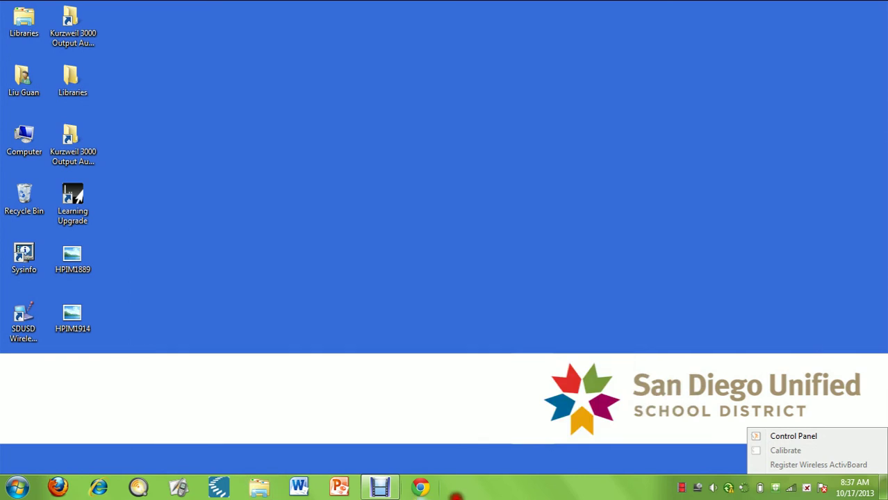
- Launch Google Chrome from its pinned taskbar shortcut and dismiss the default browser prompt with Don't ask again
{"action": "left_click", "coordinate": [423, 488]}
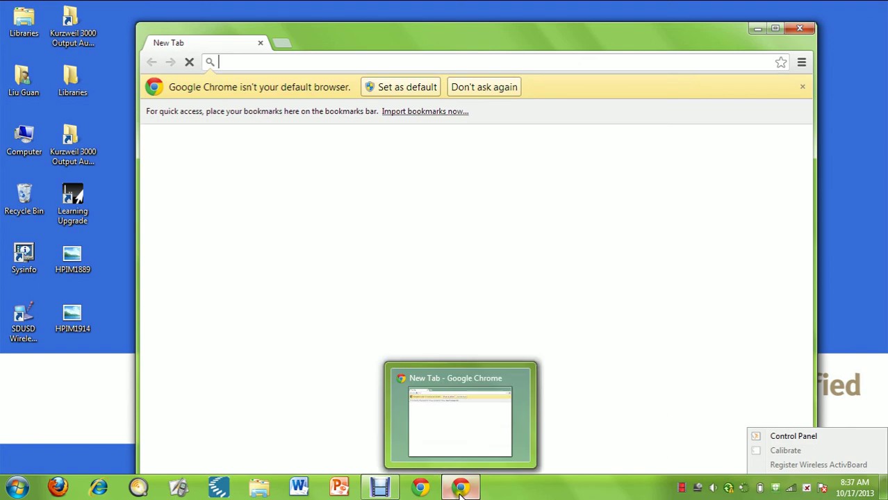
{"action": "right_click", "coordinate": [460, 492]}
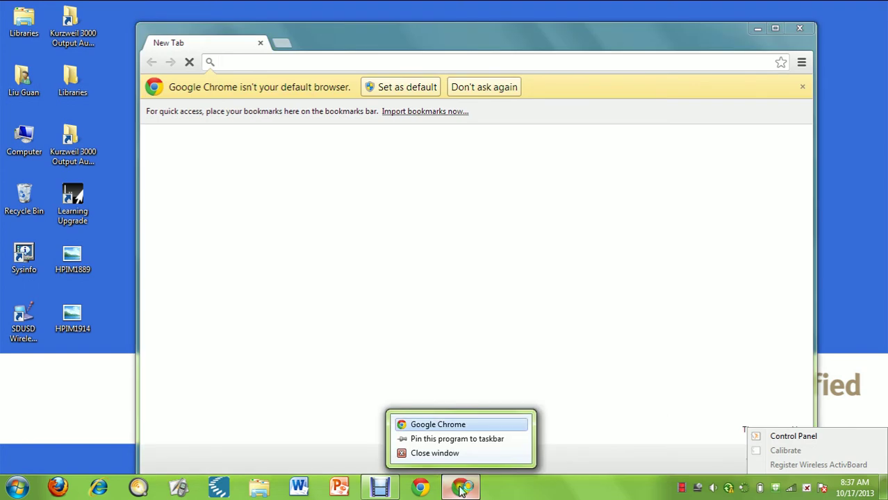
{"action": "left_click", "coordinate": [358, 75]}
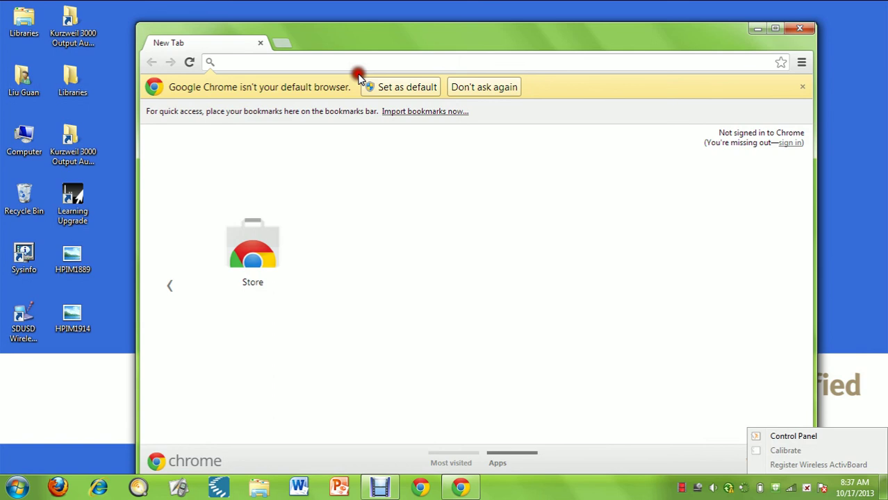
{"action": "left_click", "coordinate": [478, 93]}
{"action": "left_click", "coordinate": [389, 64]}
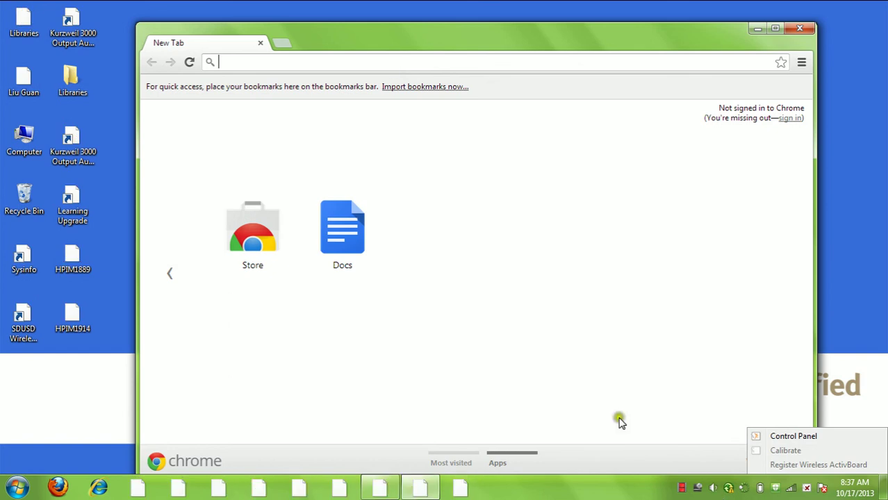
{"action": "left_click", "coordinate": [603, 362]}
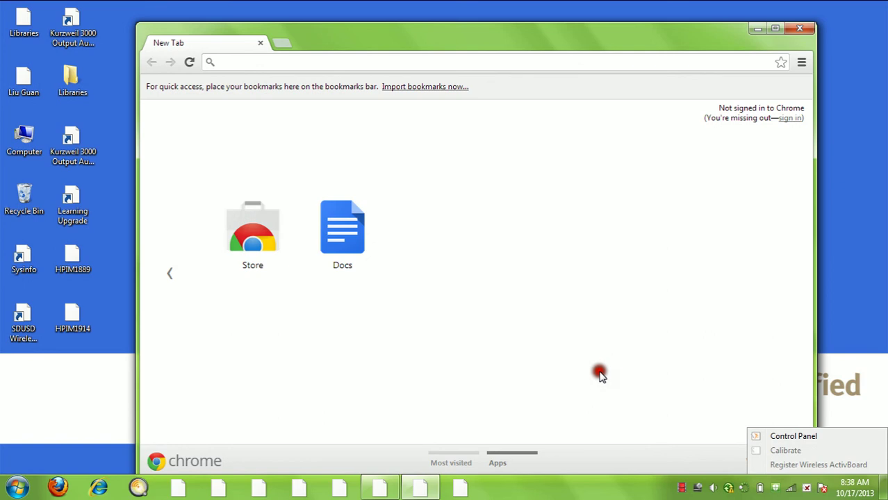